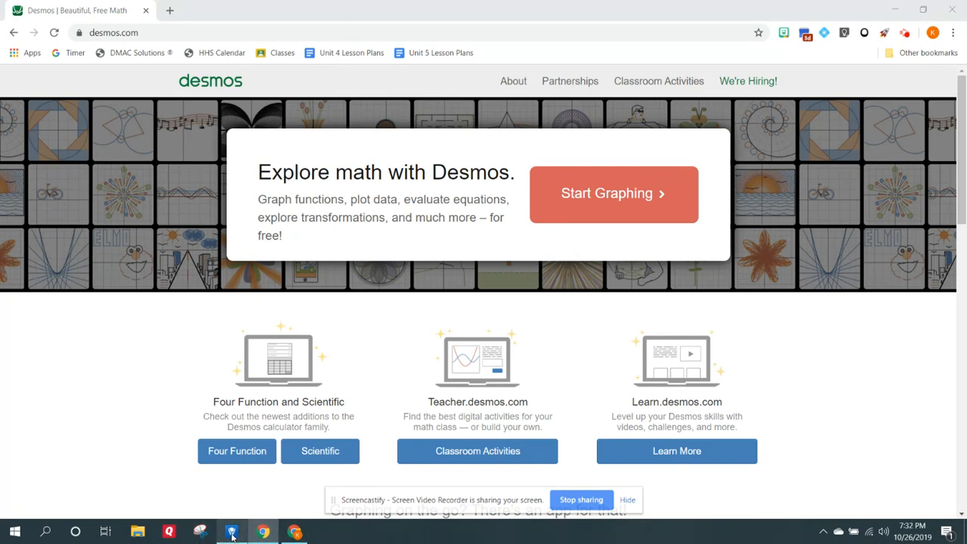
# Switch to the Desmos Test Mode app to view its testing calculator, and minimize its window
pyautogui.moveTo(232, 535)
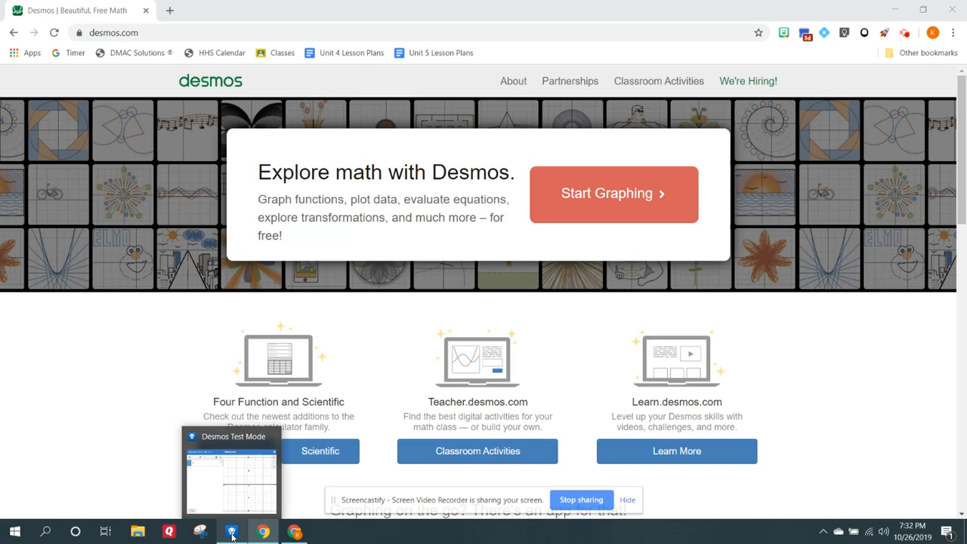
pyautogui.click(232, 535)
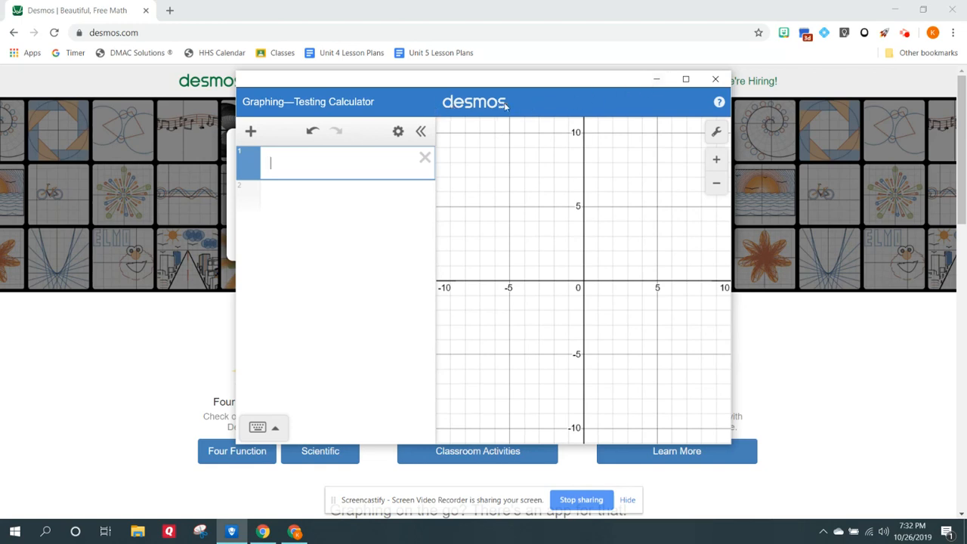
pyautogui.click(656, 79)
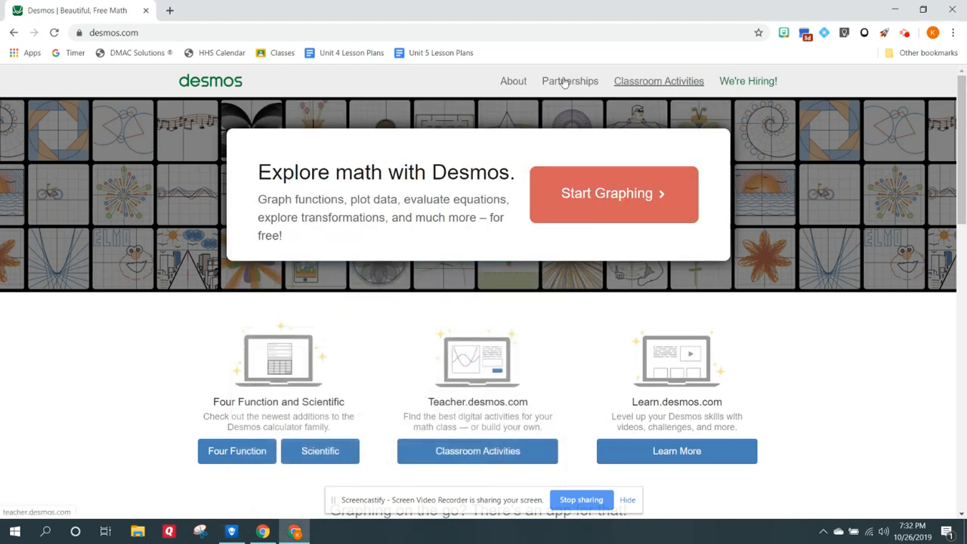
# Open the online graphing calculator from the desmos.com home page and hide the screen-sharing notice
pyautogui.click(112, 33)
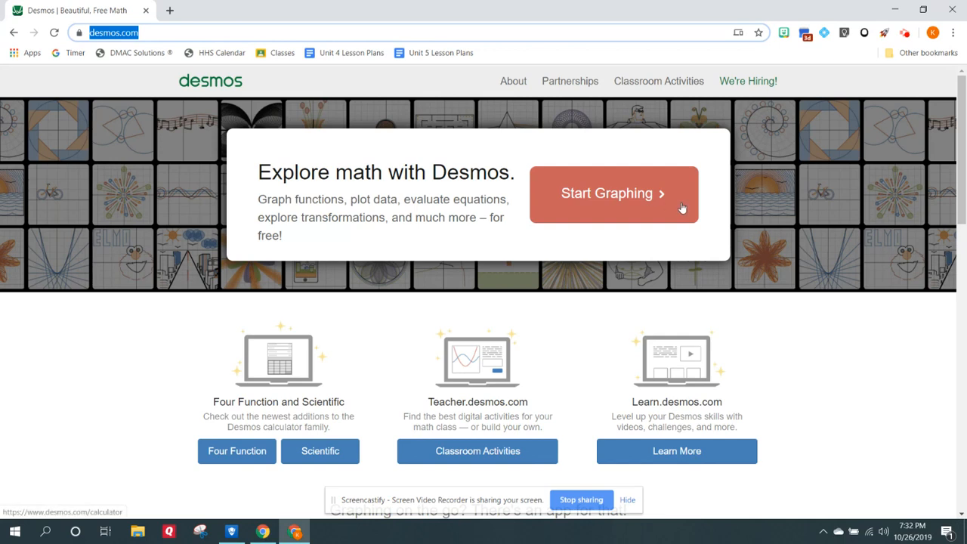
pyautogui.click(623, 195)
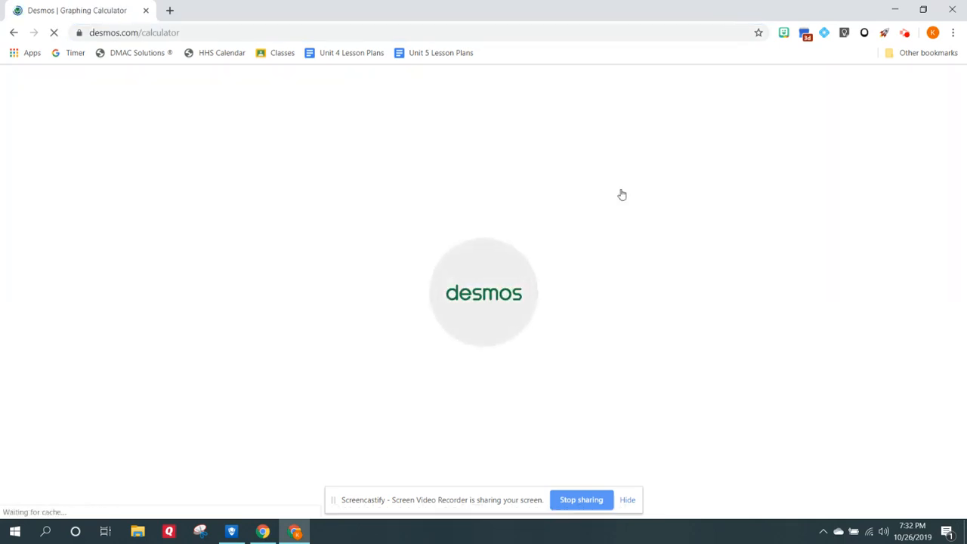
pyautogui.click(626, 500)
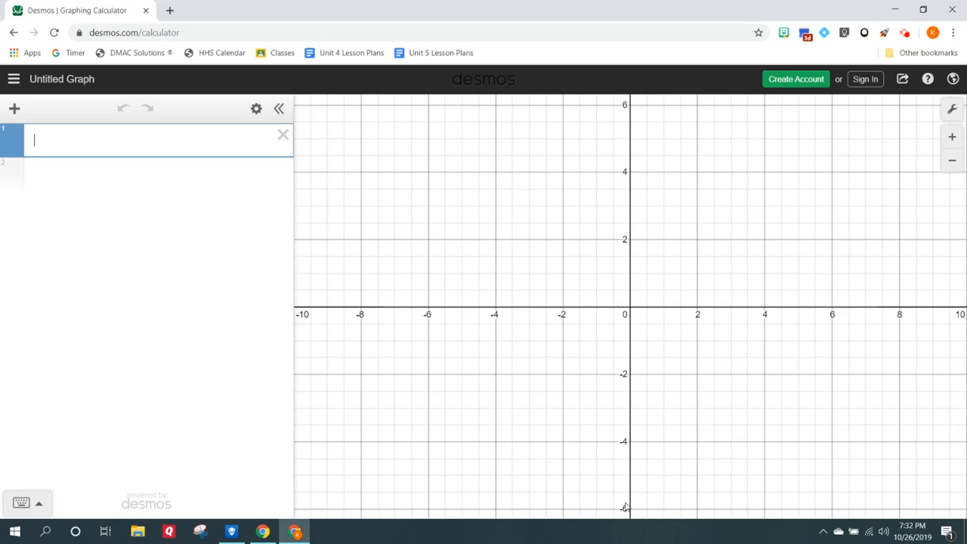
# Switch to the Desmos Test Mode app, maximized, and graph the equation y = 3x + 2
pyautogui.click(232, 531)
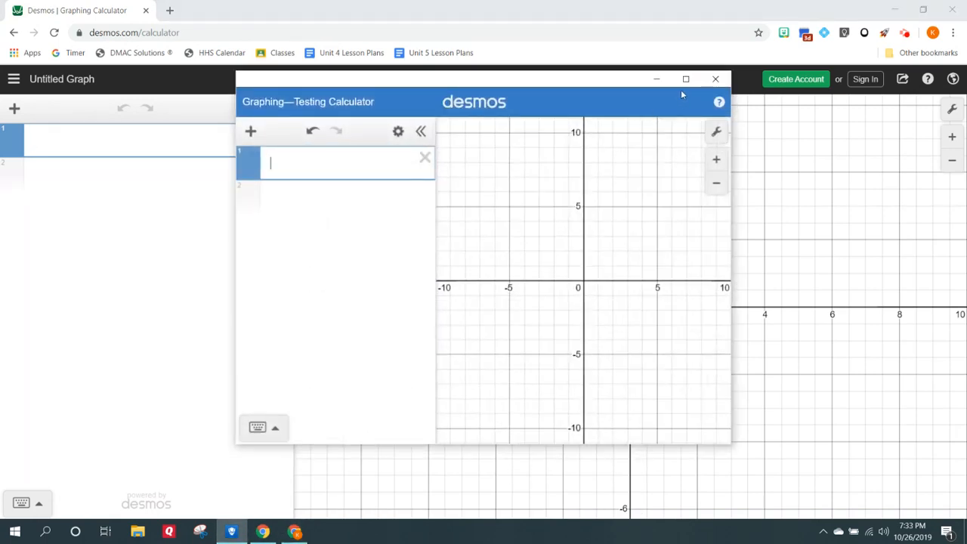
pyautogui.click(686, 79)
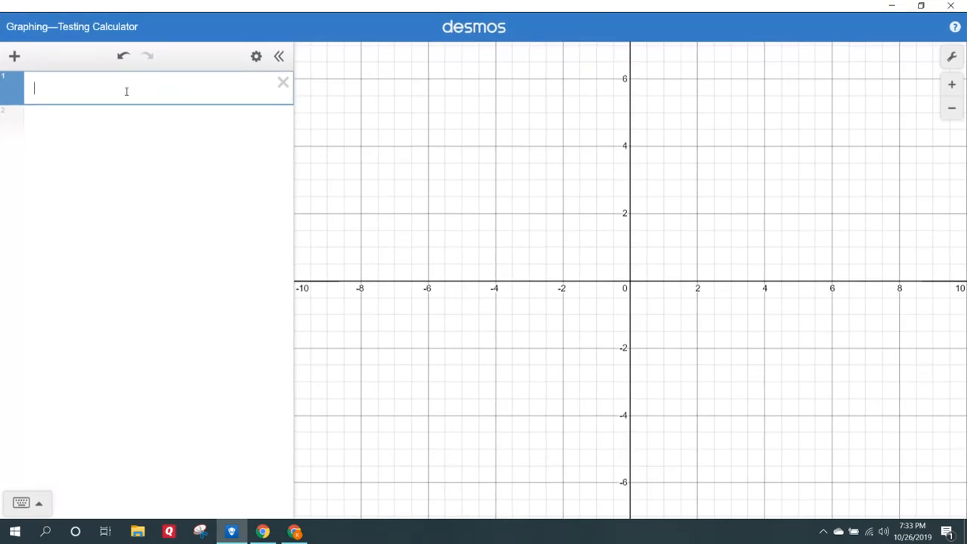
pyautogui.write('= 3x ')
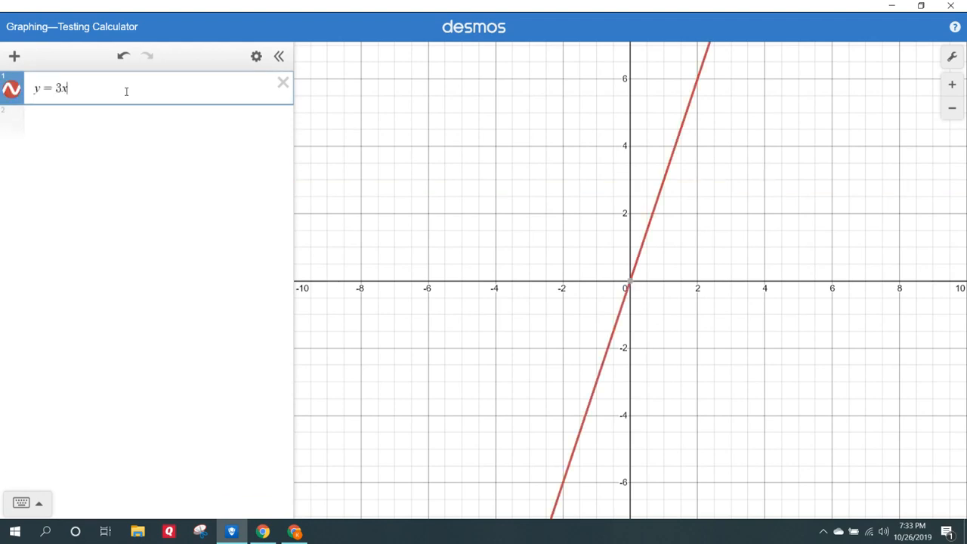
pyautogui.write('+ 2')
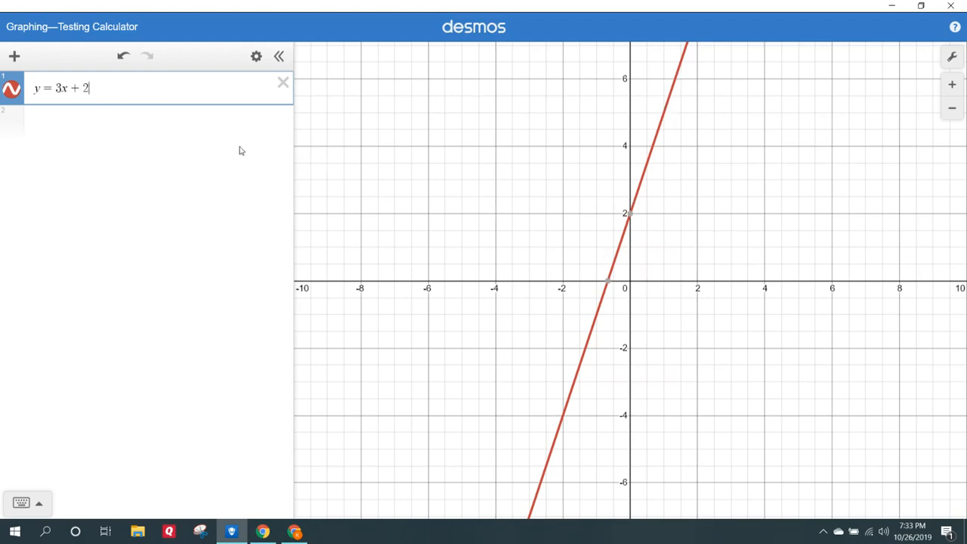
# Change the color of the y = 3x + 2 line to green
pyautogui.click(257, 58)
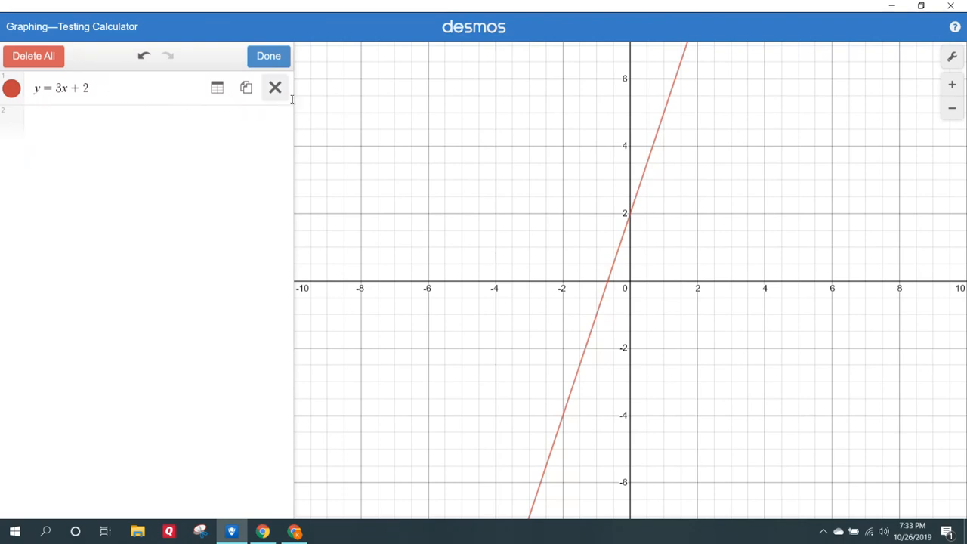
pyautogui.click(10, 89)
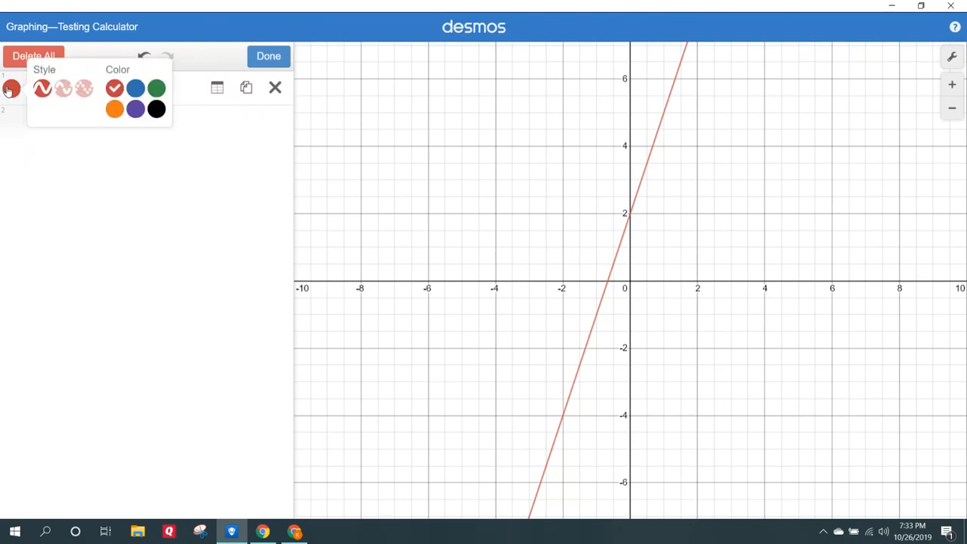
pyautogui.click(156, 89)
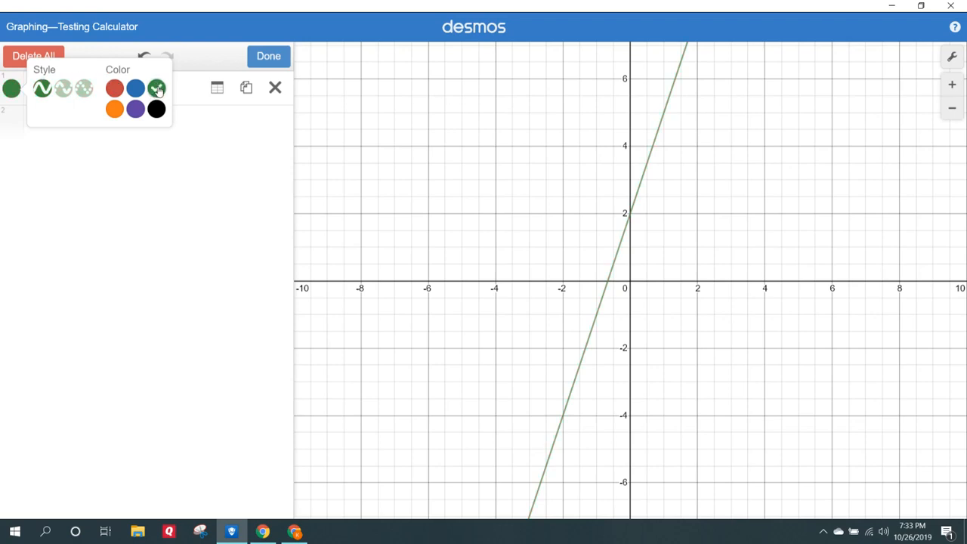
pyautogui.click(276, 58)
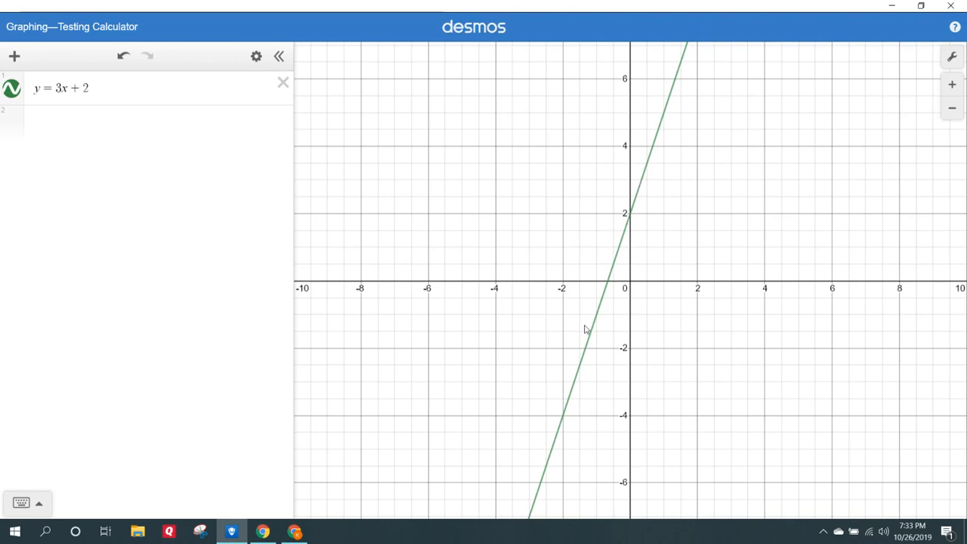
# Examine the graph at wider and closer zoom levels and restore the default view
pyautogui.click(959, 109)
pyautogui.click(957, 110)
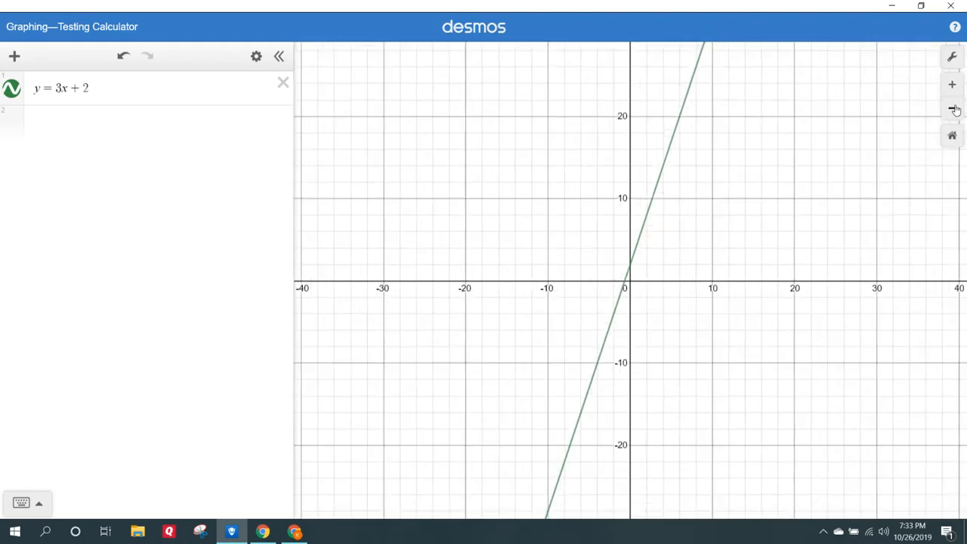
pyautogui.click(956, 110)
pyautogui.click(953, 88)
pyautogui.click(953, 88)
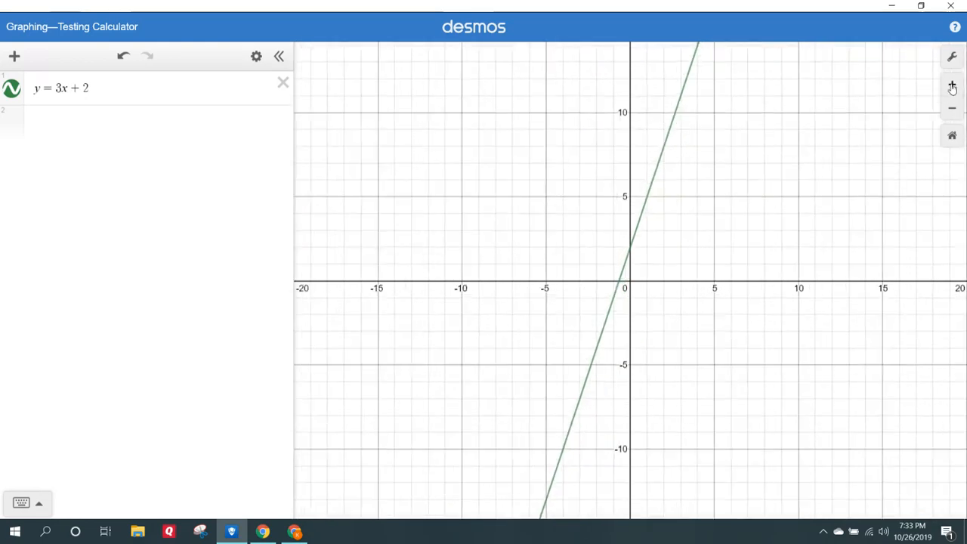
pyautogui.click(953, 88)
pyautogui.click(953, 87)
pyautogui.click(953, 88)
pyautogui.click(953, 89)
pyautogui.click(954, 88)
pyautogui.click(953, 88)
pyautogui.click(953, 89)
pyautogui.click(953, 89)
pyautogui.click(953, 89)
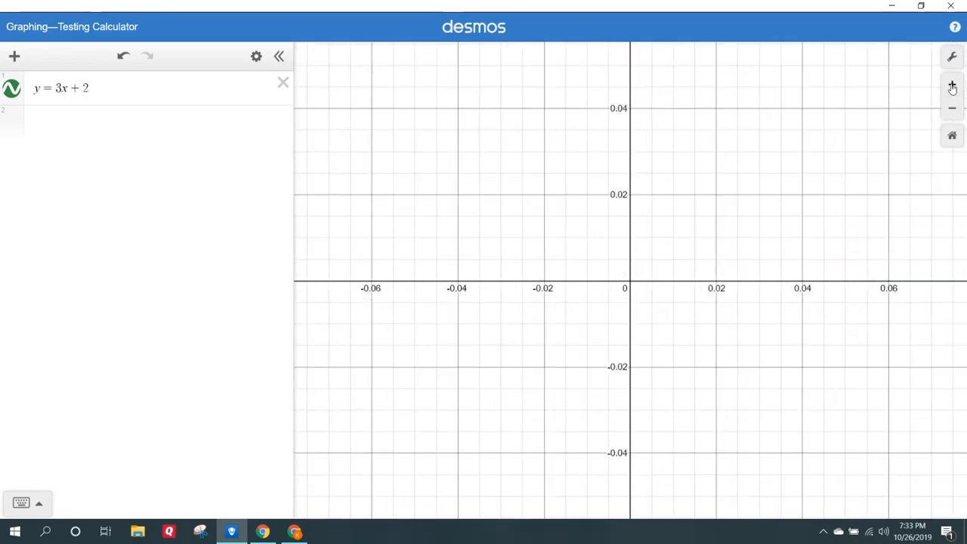
pyautogui.scroll(5, 754, 241)
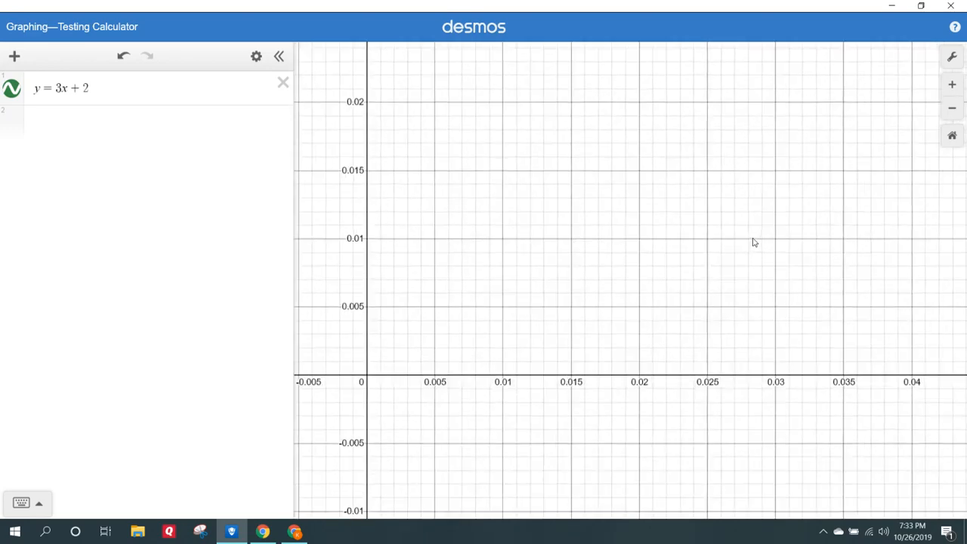
pyautogui.scroll(-4, 754, 242)
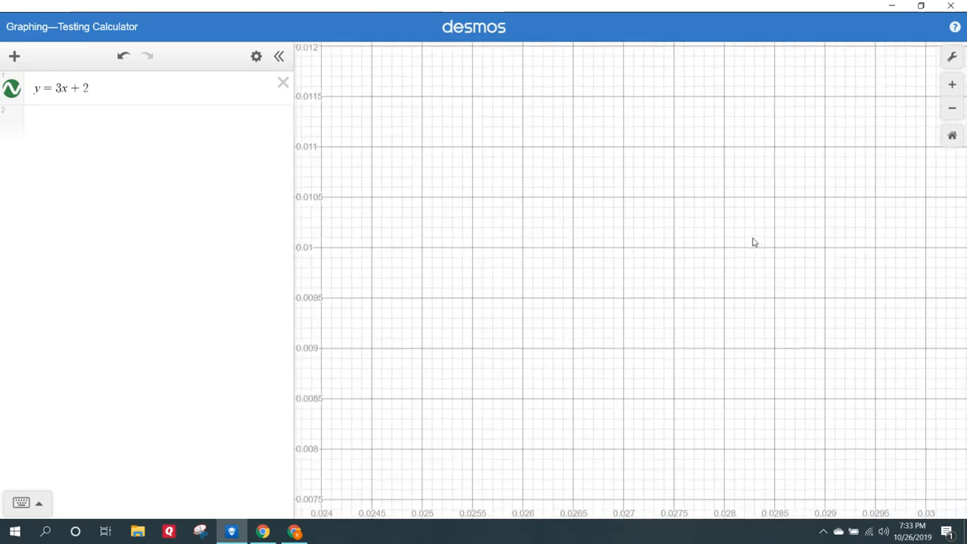
pyautogui.scroll(-5, 754, 242)
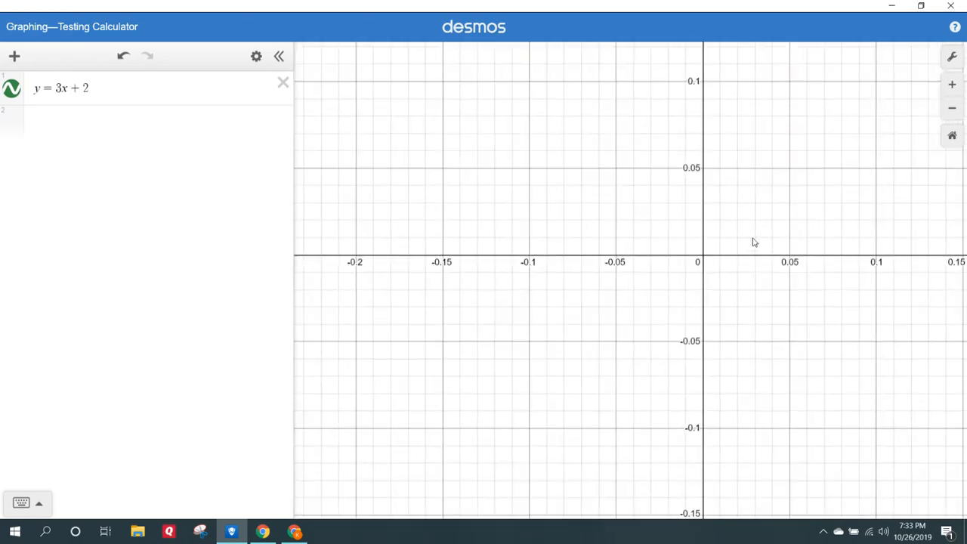
pyautogui.scroll(3, 754, 242)
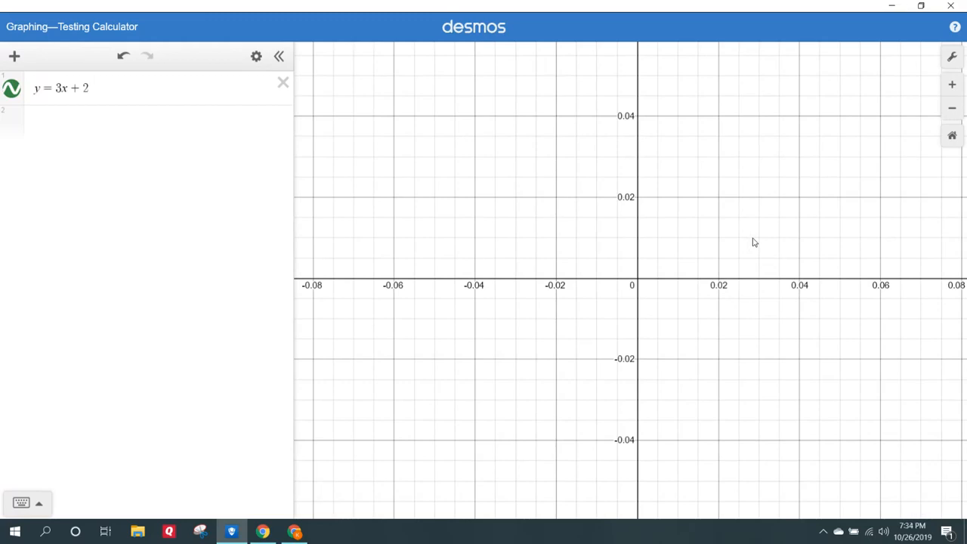
pyautogui.scroll(3, 753, 242)
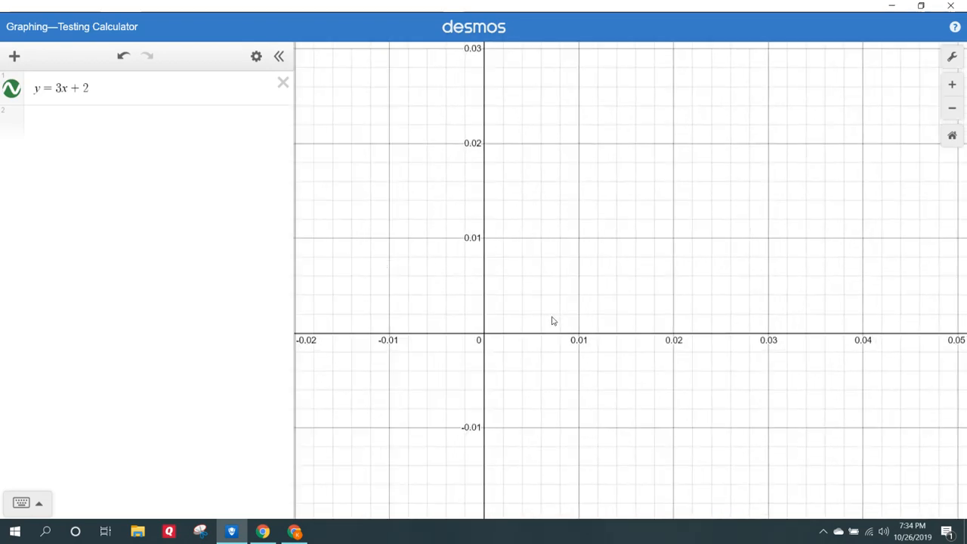
pyautogui.click(951, 137)
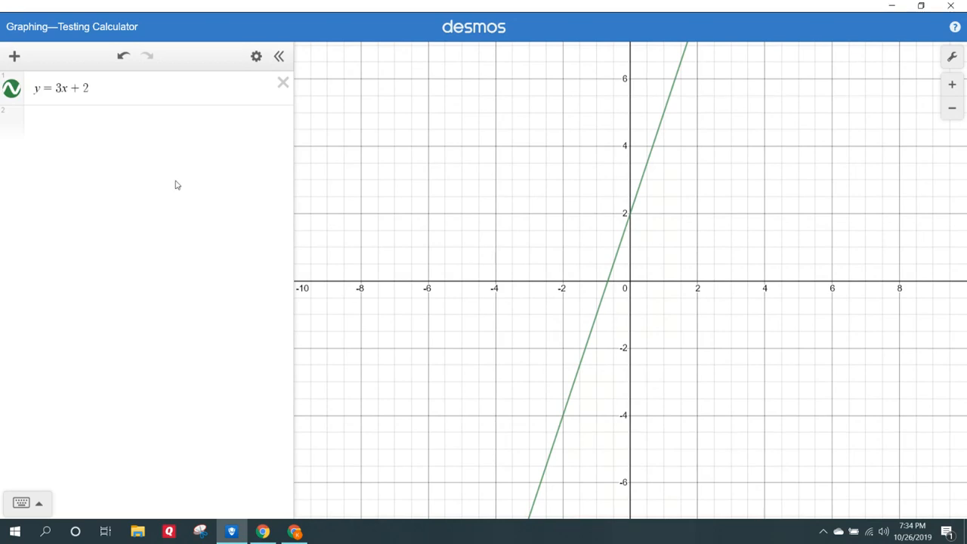
# Hide the expression list to view the graph at full width, and show the list again
pyautogui.click(279, 58)
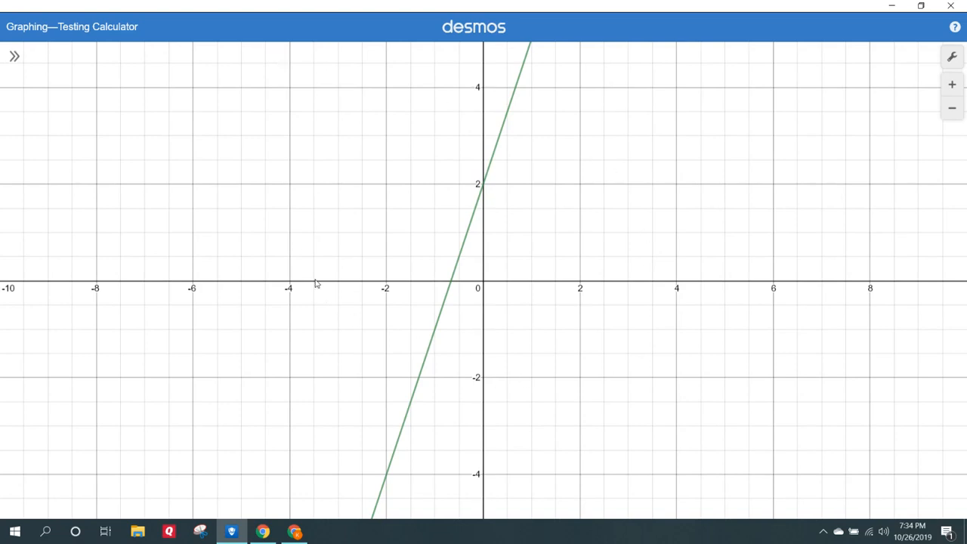
pyautogui.click(13, 58)
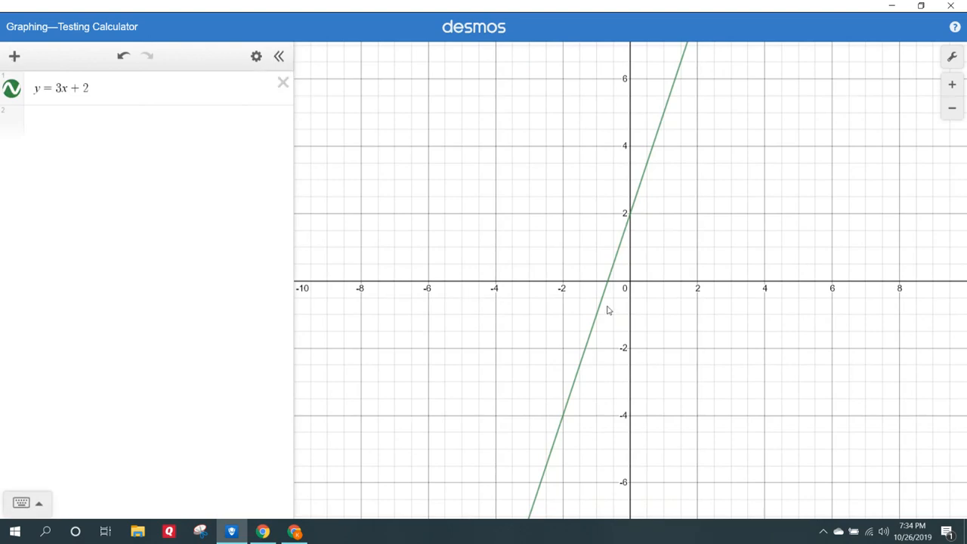
# Display the coordinates of the line's y-intercept and x-intercept on the graph
pyautogui.click(628, 217)
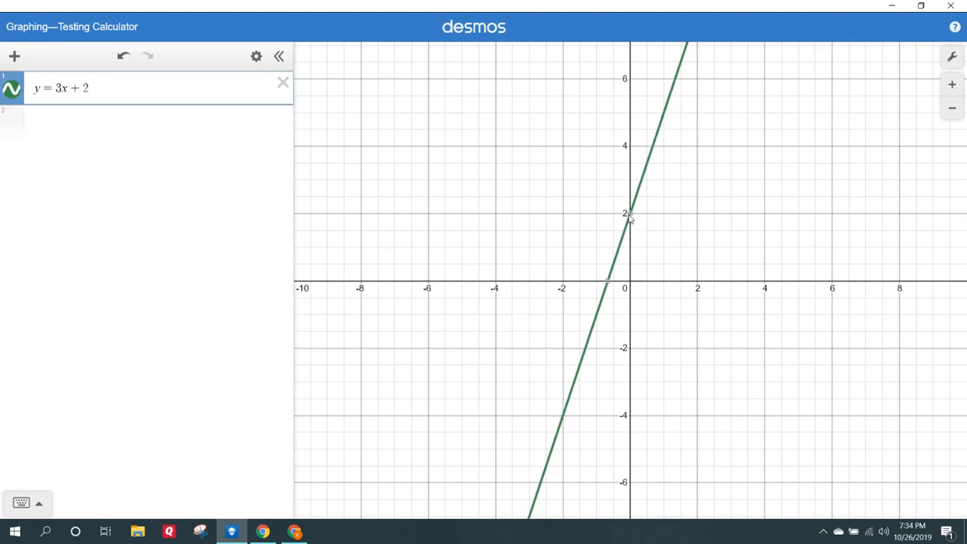
pyautogui.moveTo(610, 287)
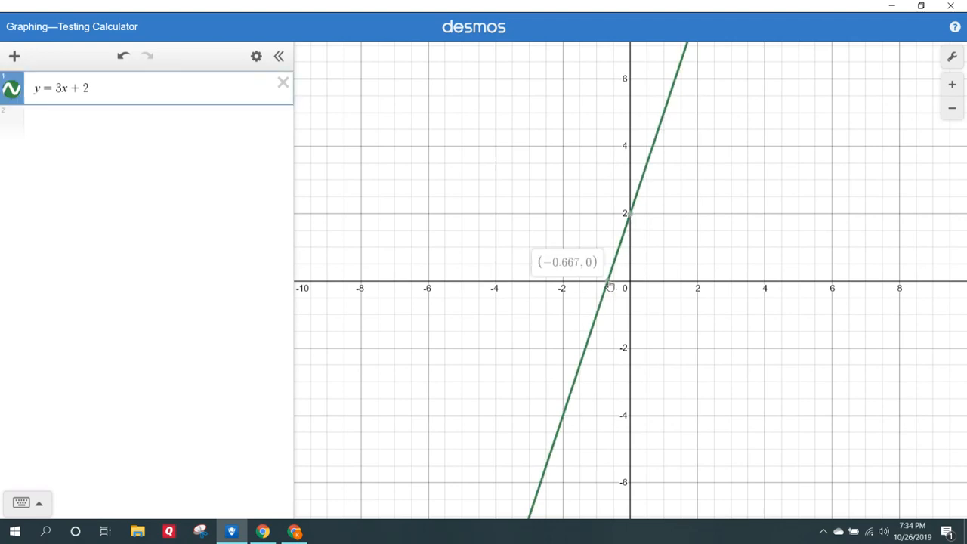
pyautogui.click(630, 216)
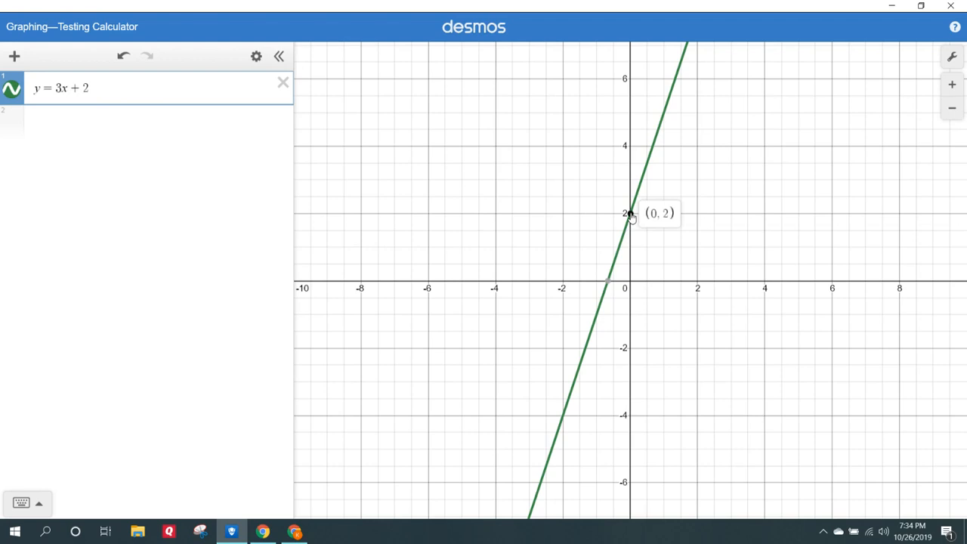
pyautogui.click(610, 285)
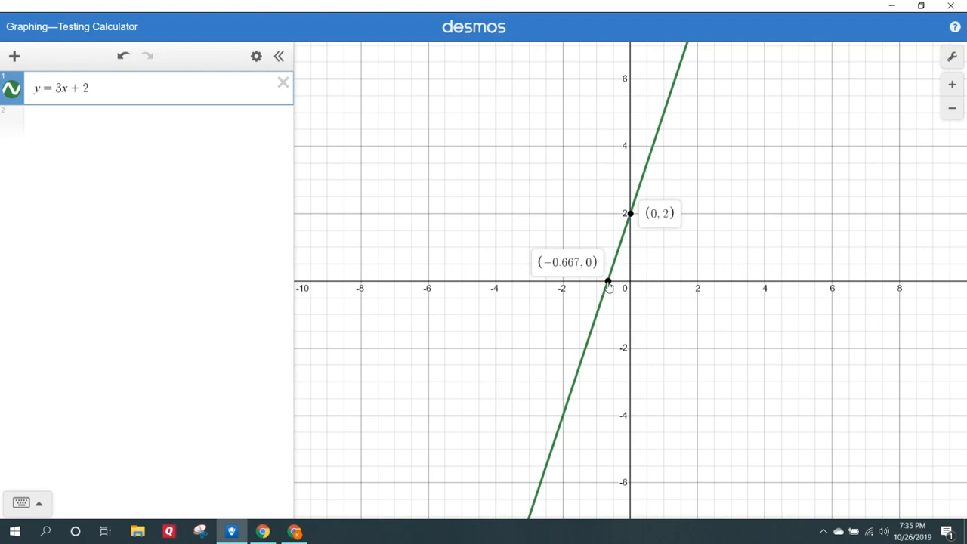
# Trace the line to read the coordinates of its x-intercept and of its point at x = -1
pyautogui.click(954, 87)
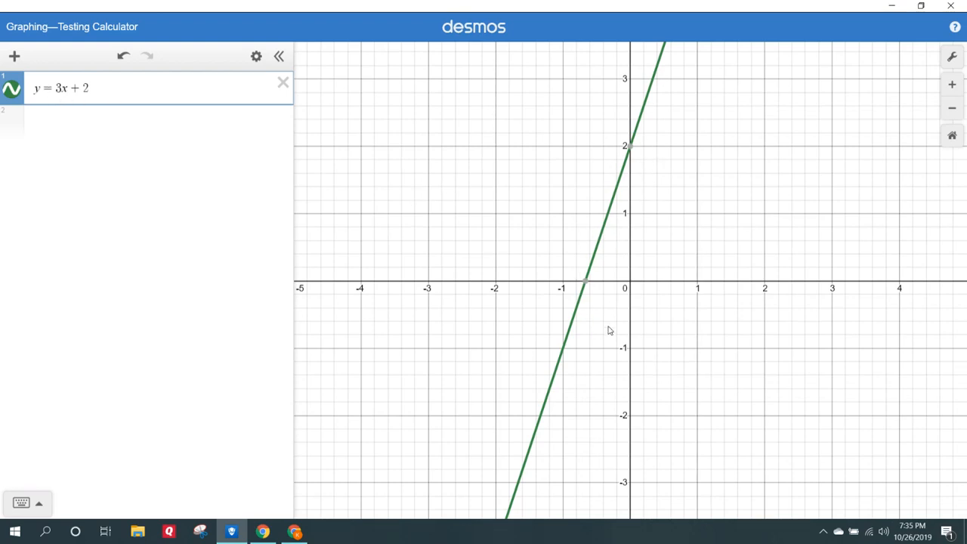
pyautogui.moveTo(592, 288)
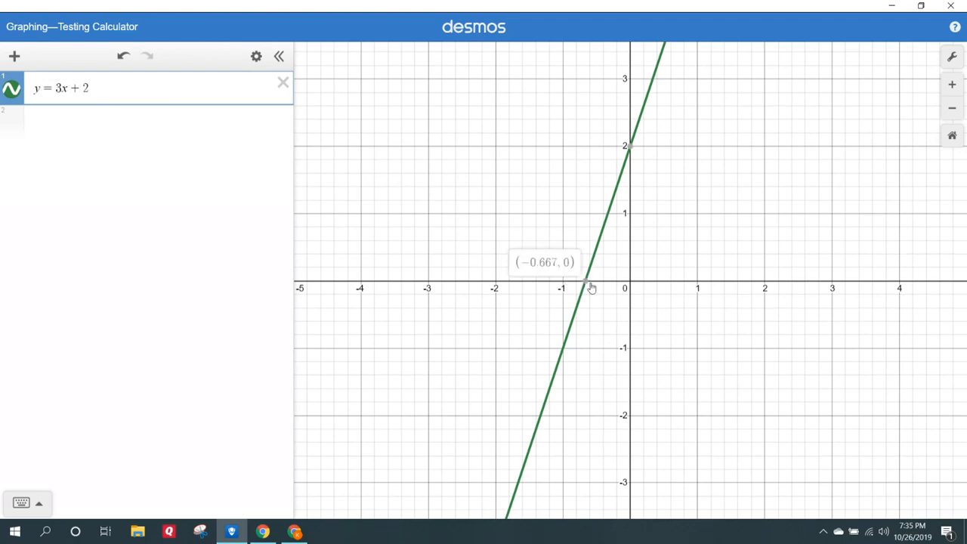
pyautogui.click(563, 352)
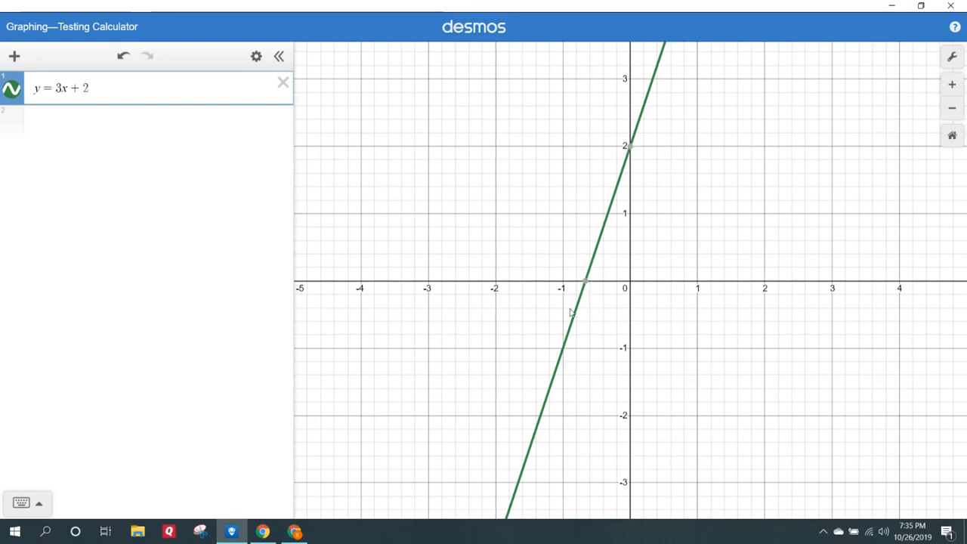
pyautogui.click(563, 350)
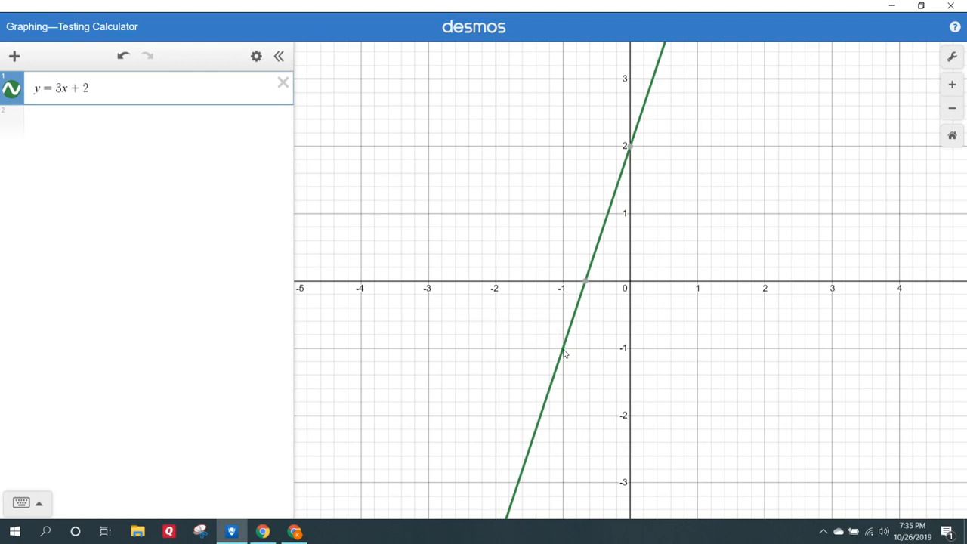
pyautogui.click(563, 346)
pyautogui.moveTo(564, 349)
pyautogui.mouseDown()
pyautogui.moveTo(559, 374)
pyautogui.moveTo(568, 344)
pyautogui.moveTo(565, 352)
pyautogui.mouseUp()
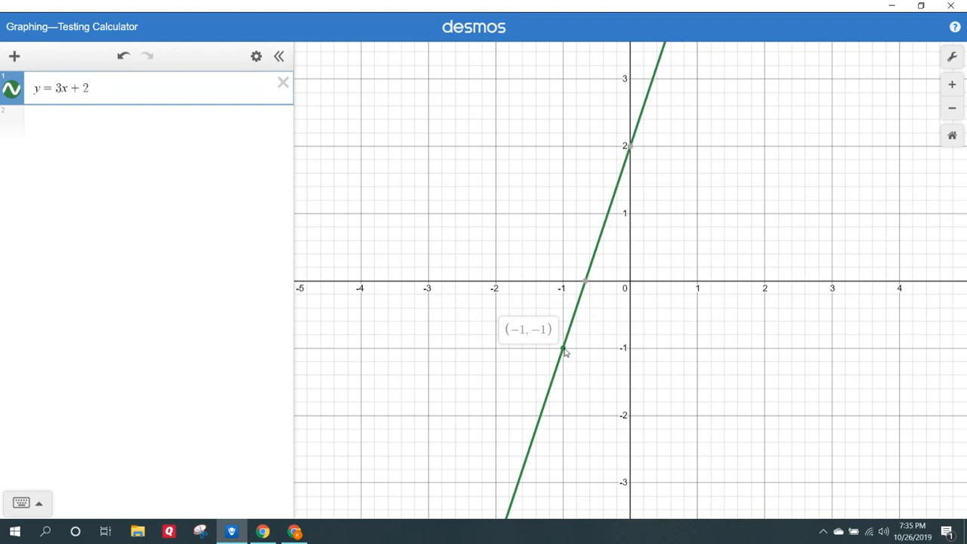
pyautogui.moveTo(566, 352); pyautogui.dragTo(565, 351)
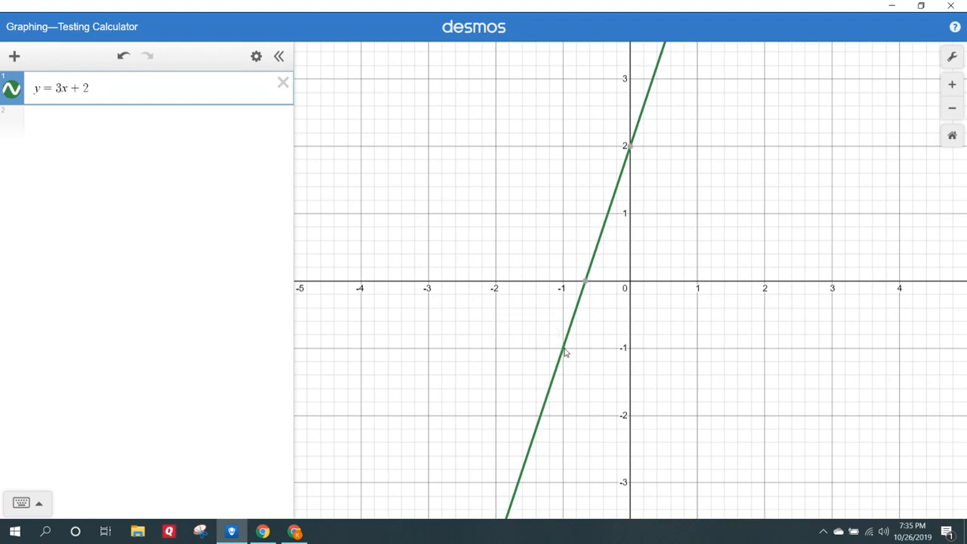
# Delete the equation y = 3x + 2 from the first expression line
pyautogui.click(144, 89)
pyautogui.press('BackSpace')
pyautogui.press('BackSpace')
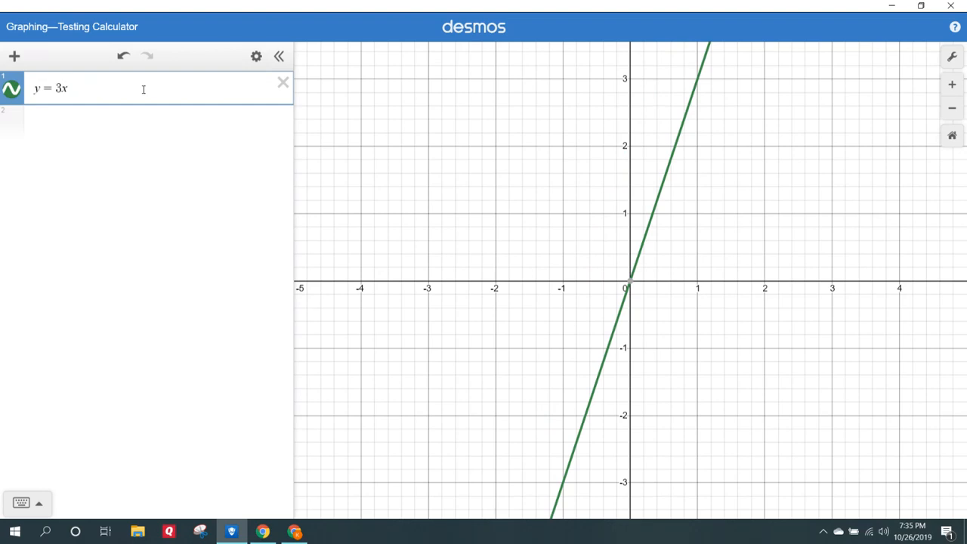
pyautogui.press('BackSpace')
pyautogui.press('BackSpace')
pyautogui.press('BackSpace')
pyautogui.press('BackSpace')
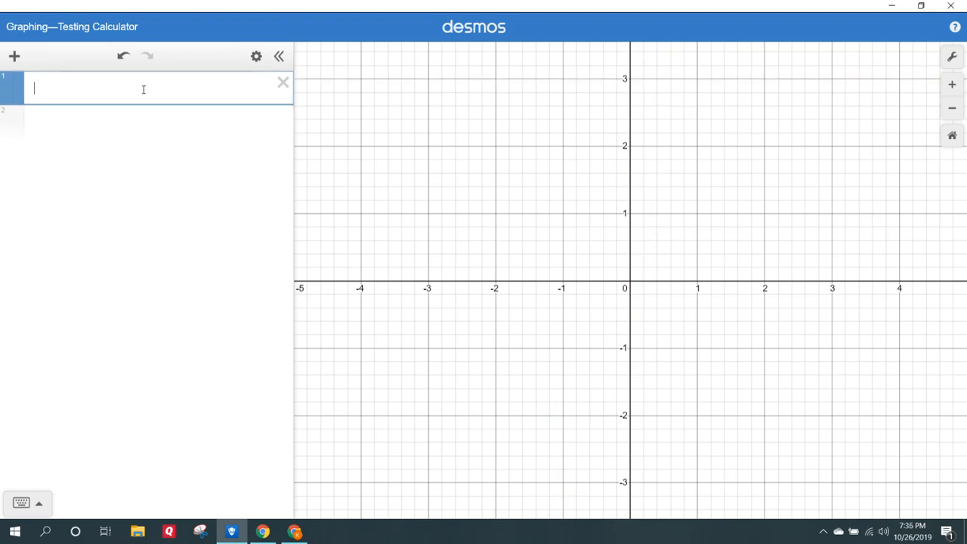
# Graph the standard-form equation 5x − 2y = 6 in the first expression line
pyautogui.write('y =')
pyautogui.press('BackSpace')
pyautogui.press('BackSpace')
pyautogui.write('5x')
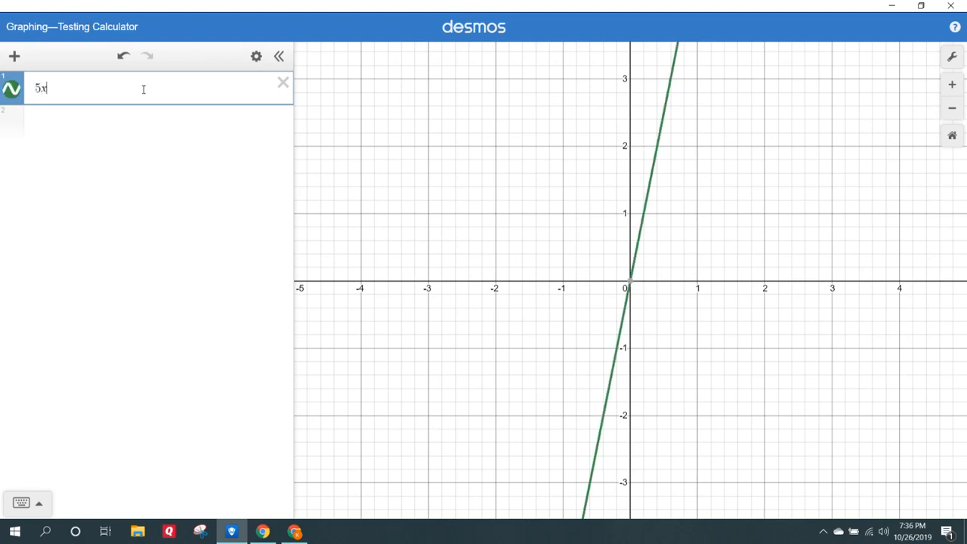
pyautogui.write('-2y+')
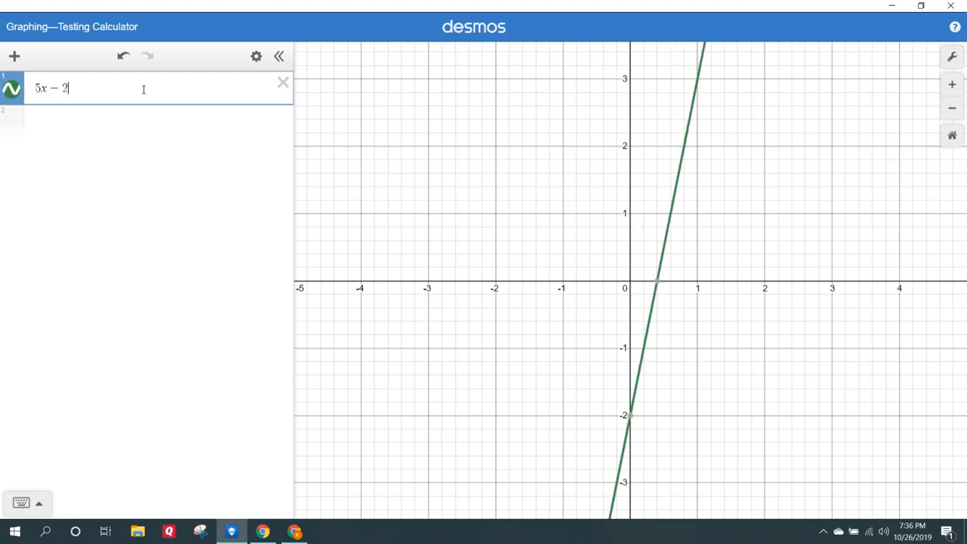
pyautogui.press('BackSpace')
pyautogui.write('= ')
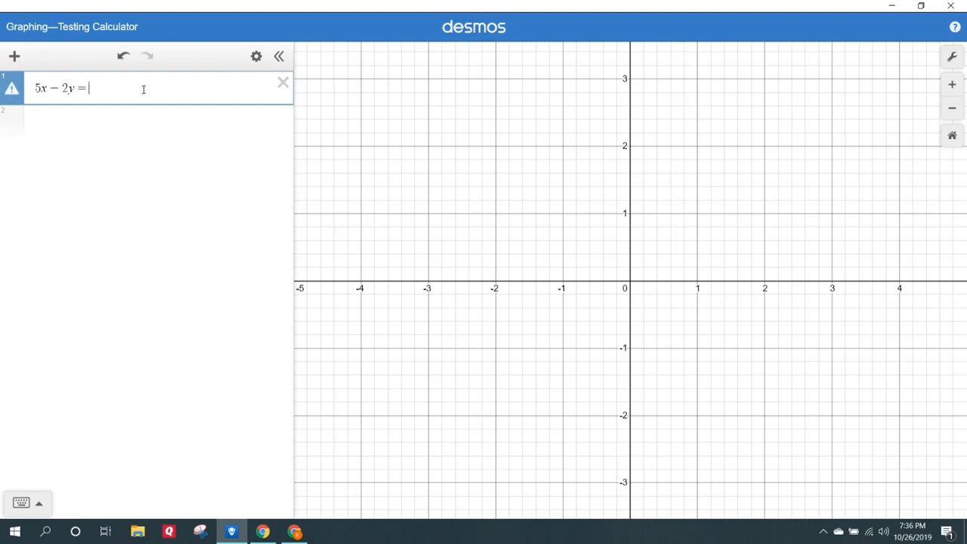
pyautogui.write('6')
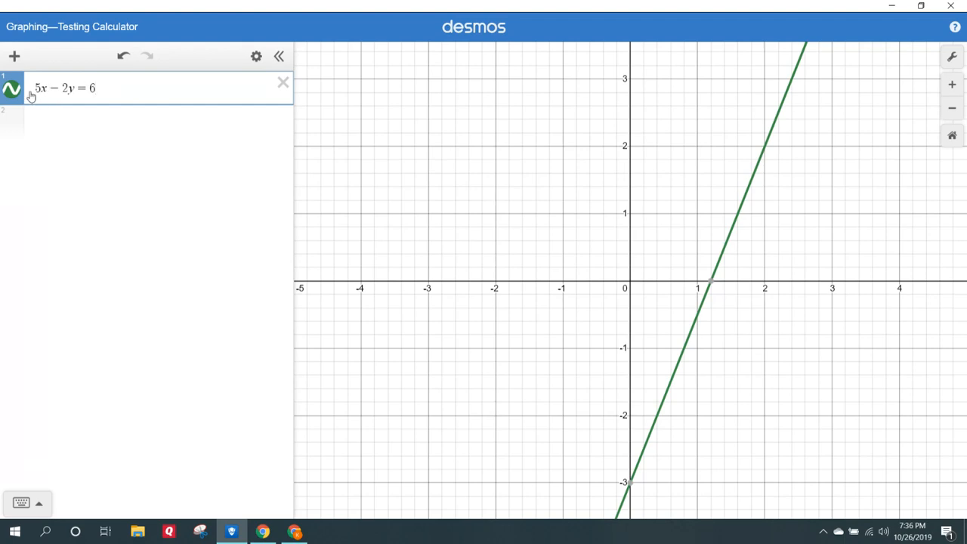
# Display the coordinates of the x-intercept and y-intercept of 5x − 2y = 6, and hide them again
pyautogui.click(777, 311)
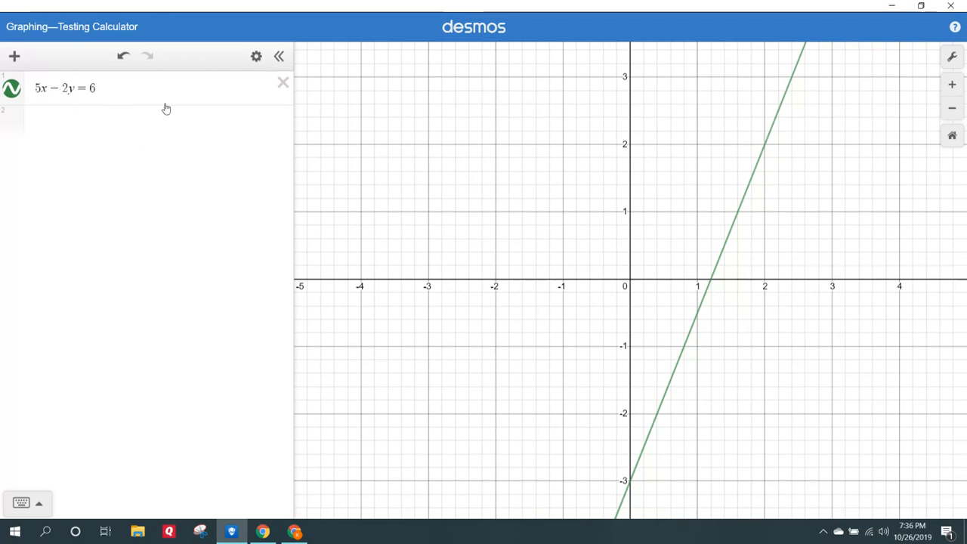
pyautogui.moveTo(751, 353); pyautogui.dragTo(607, 244)
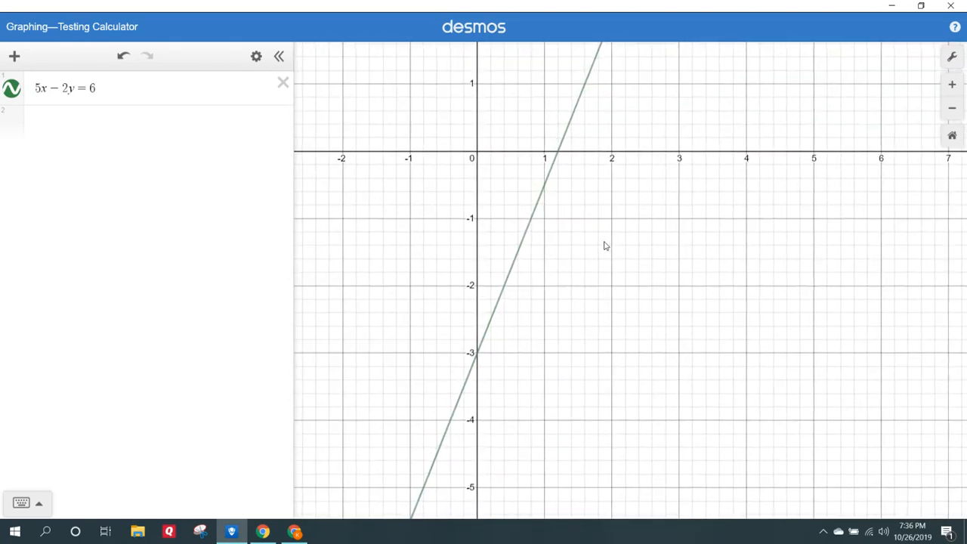
pyautogui.click(559, 154)
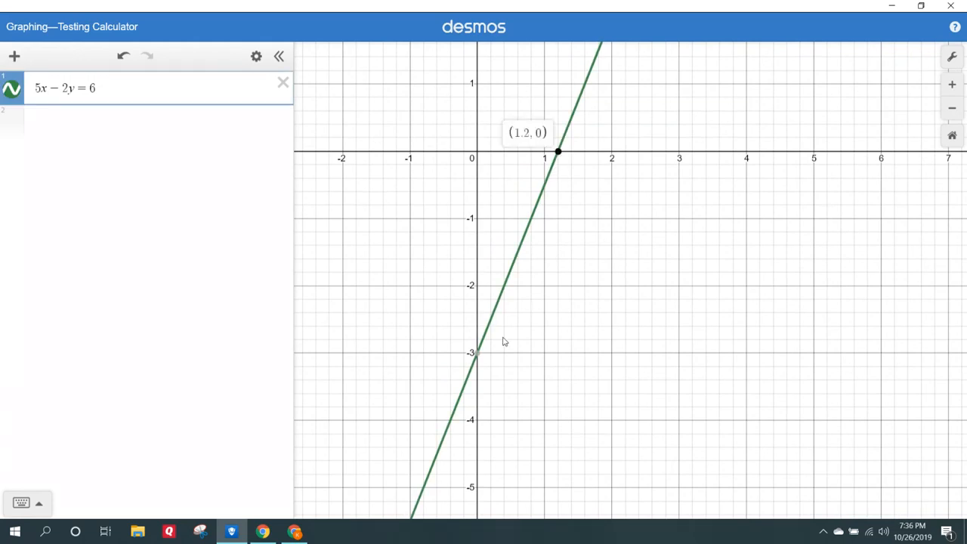
pyautogui.click(478, 357)
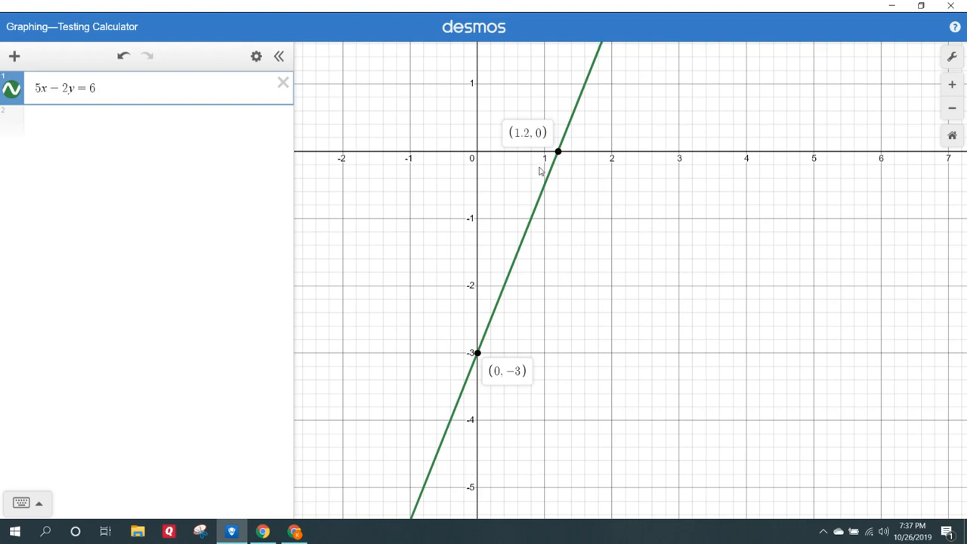
pyautogui.click(559, 155)
pyautogui.click(477, 353)
# Graph y = x as a second expression alongside 5x − 2y = 6
pyautogui.click(227, 84)
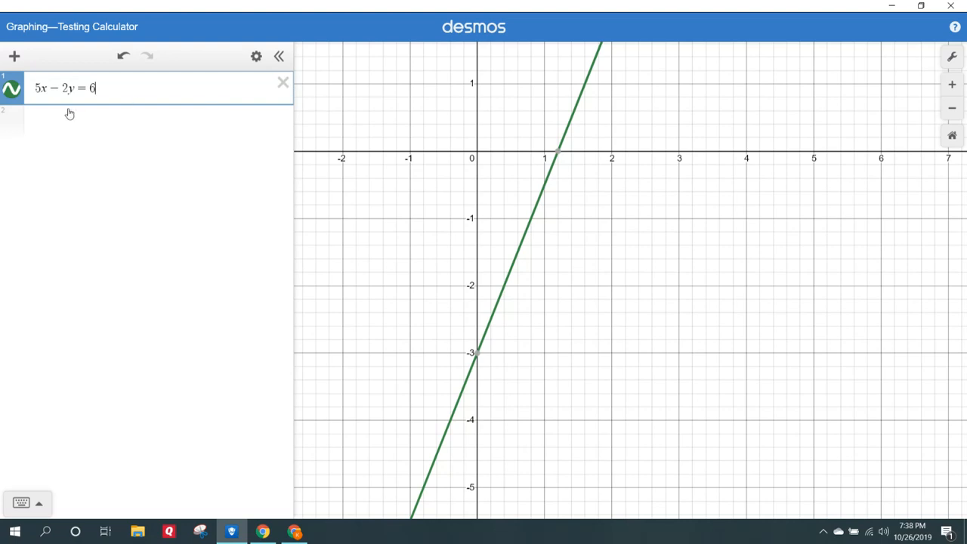
pyautogui.click(43, 118)
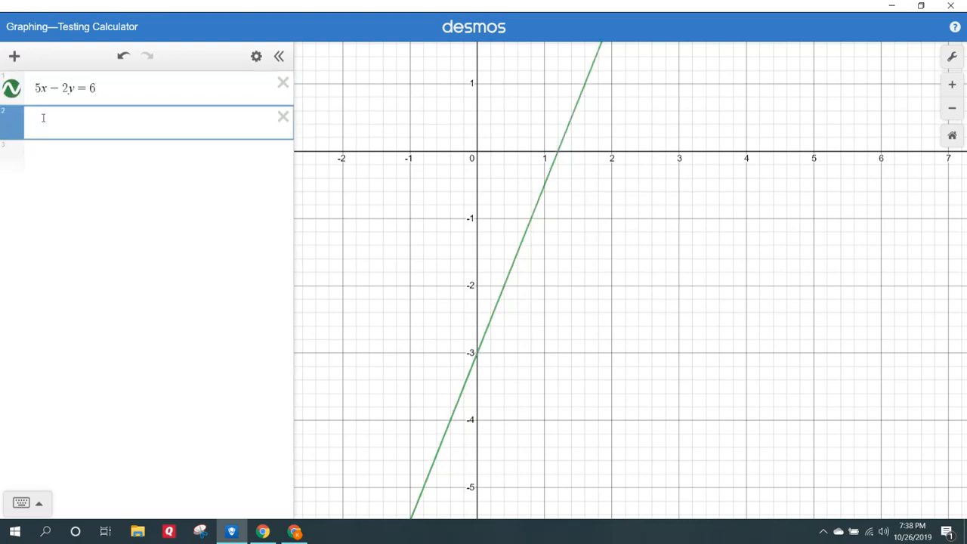
pyautogui.write('y = x')
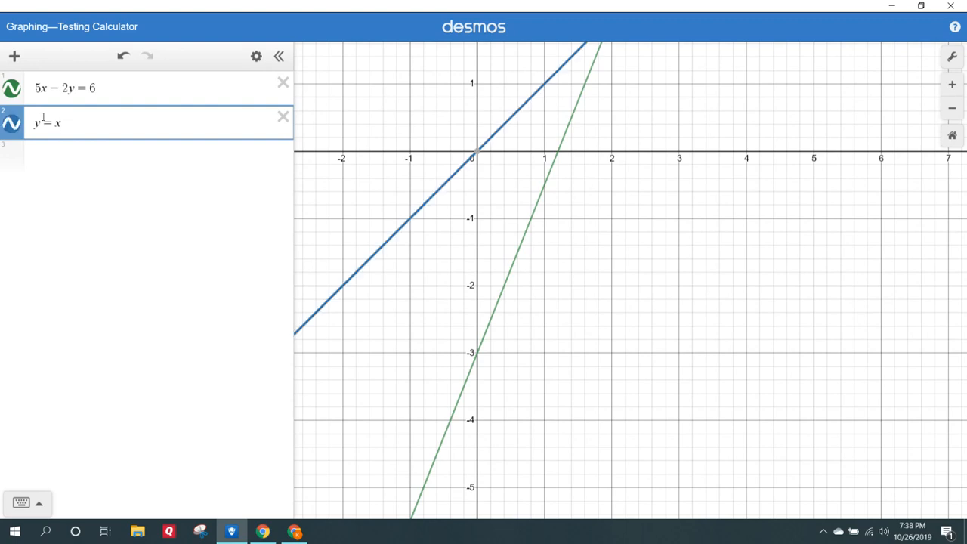
# Hide and show each of the two lines in turn to view them separately and together on the graph
pyautogui.click(11, 89)
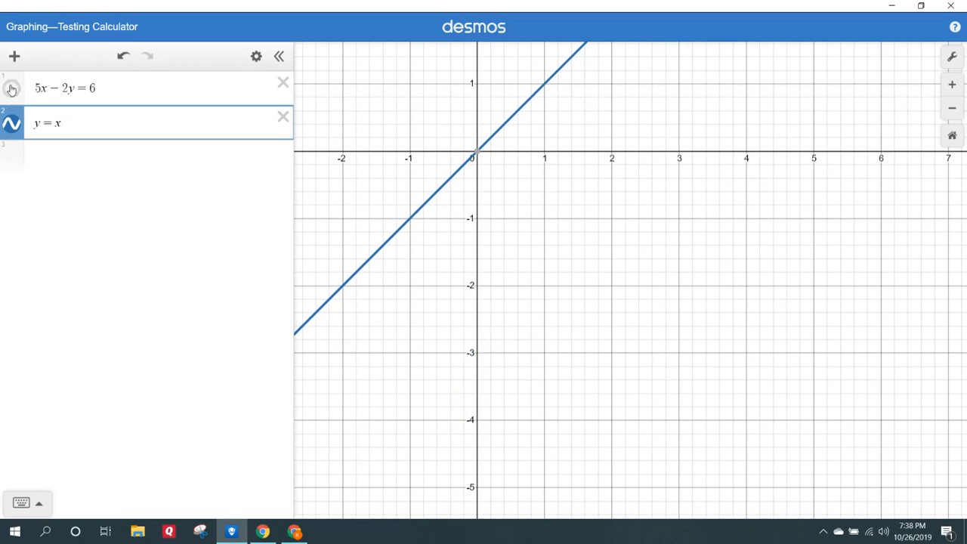
pyautogui.moveTo(371, 173); pyautogui.dragTo(521, 255)
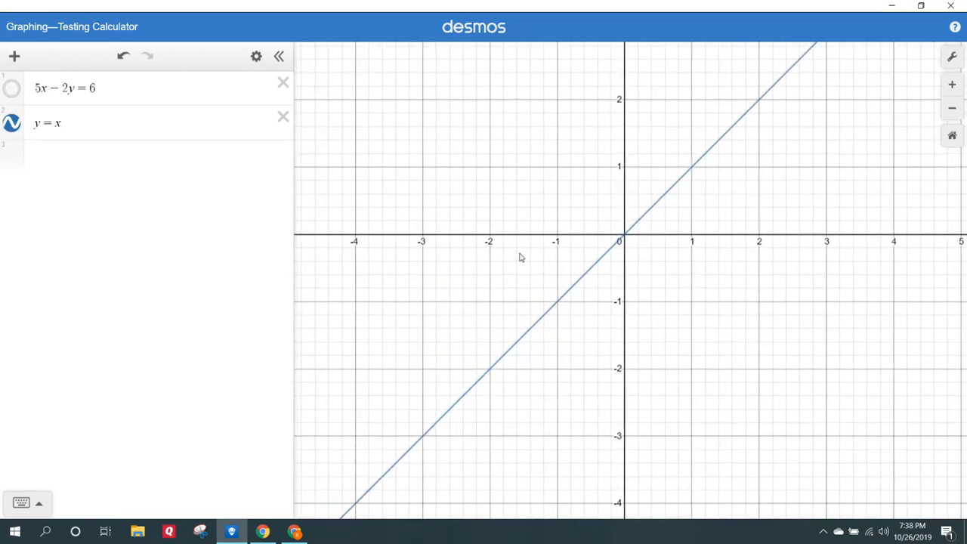
pyautogui.click(11, 89)
pyautogui.click(11, 124)
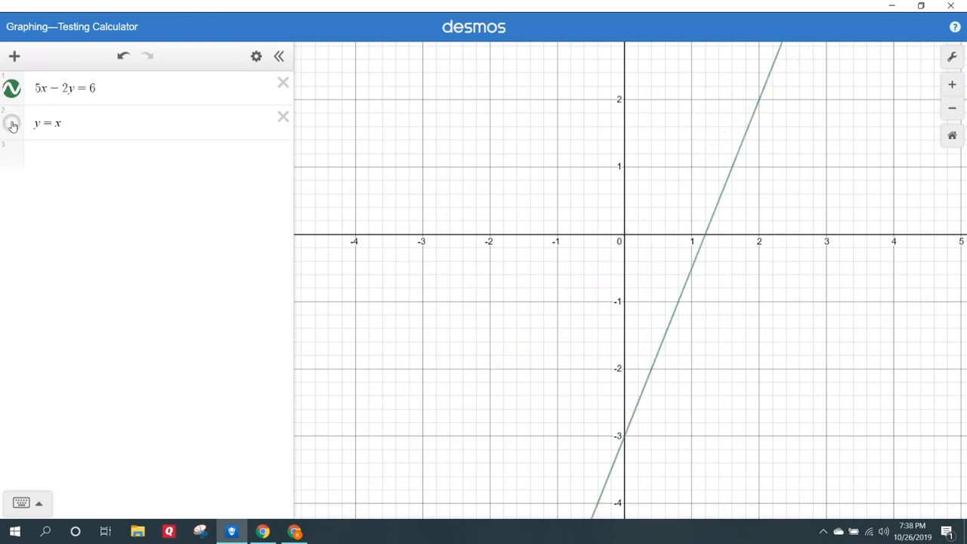
pyautogui.click(11, 123)
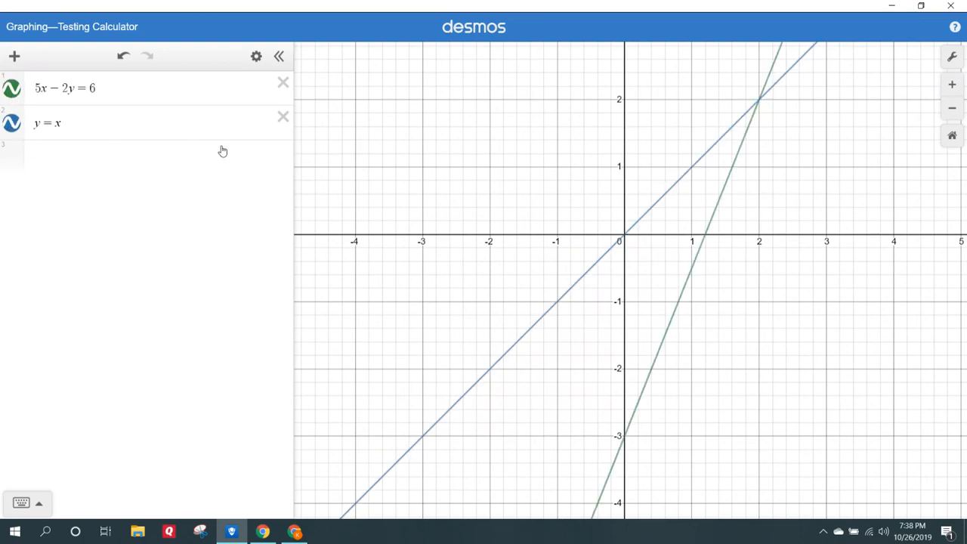
# Delete the expressions y = x and 5x − 2y = 6, and activate the empty first line
pyautogui.click(280, 121)
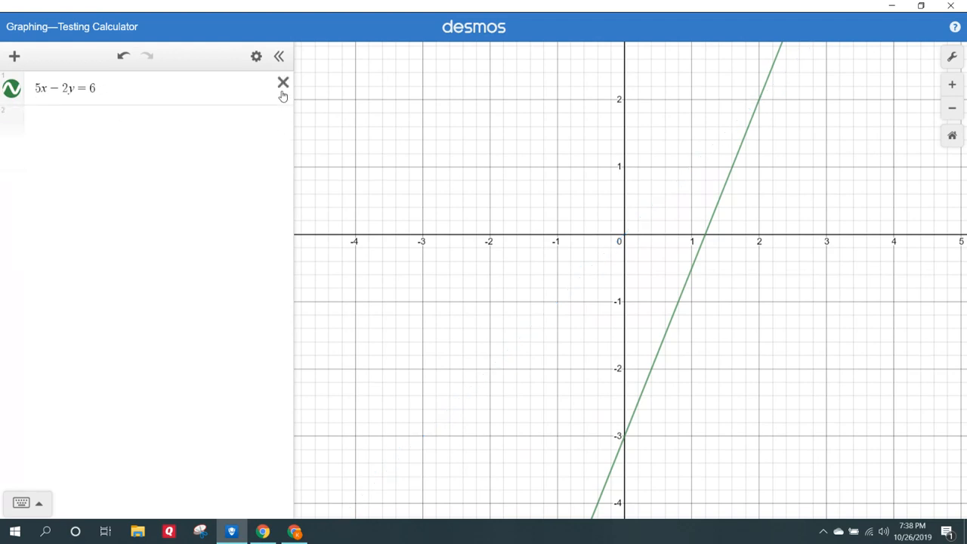
pyautogui.click(283, 91)
pyautogui.click(153, 84)
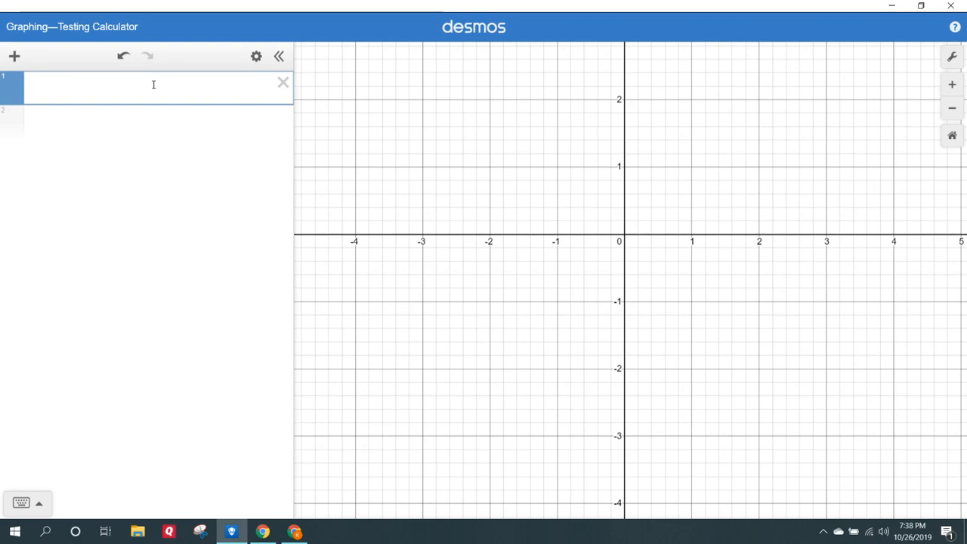
# Graph the inequality y < x + 2 in the first expression line using the on-screen keypad
pyautogui.write('y')
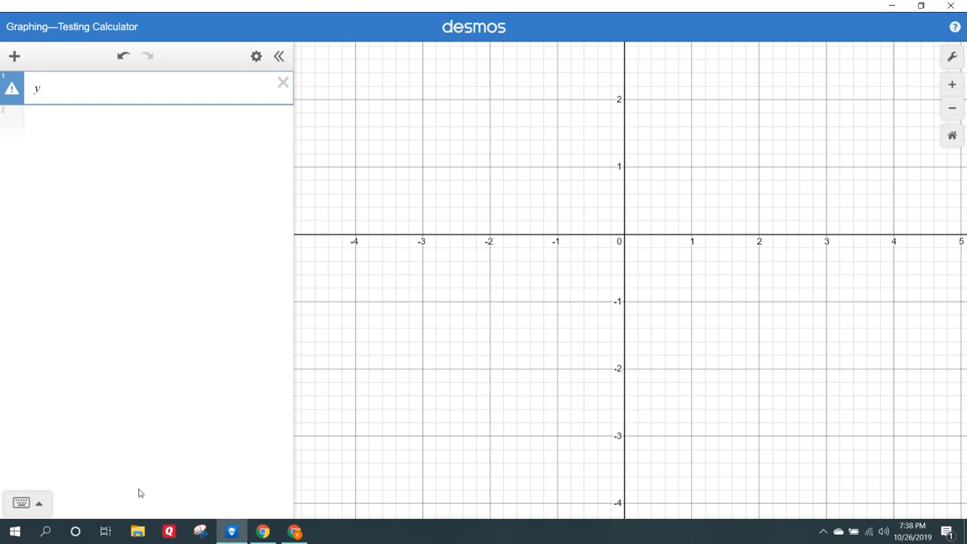
pyautogui.click(41, 509)
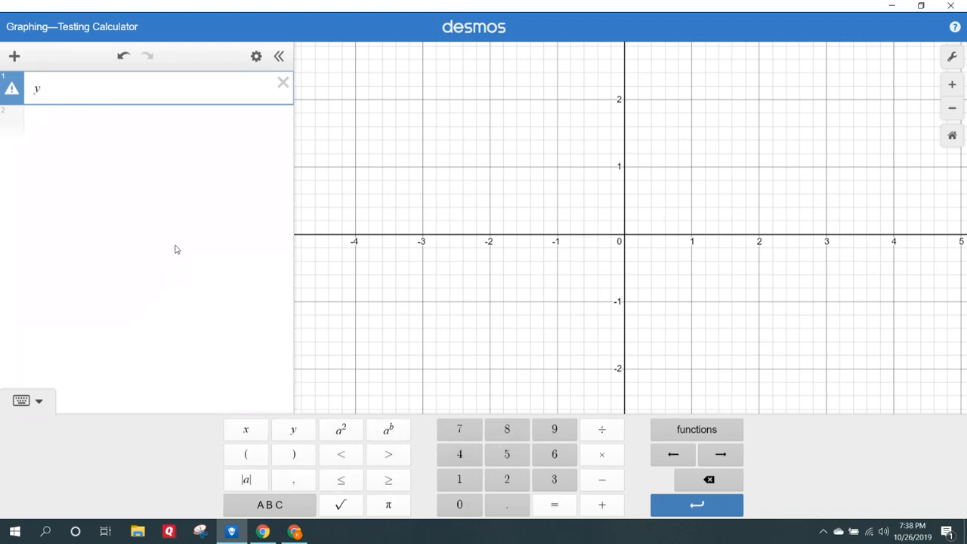
pyautogui.press('BackSpace')
pyautogui.click(293, 431)
pyautogui.click(349, 458)
pyautogui.click(246, 430)
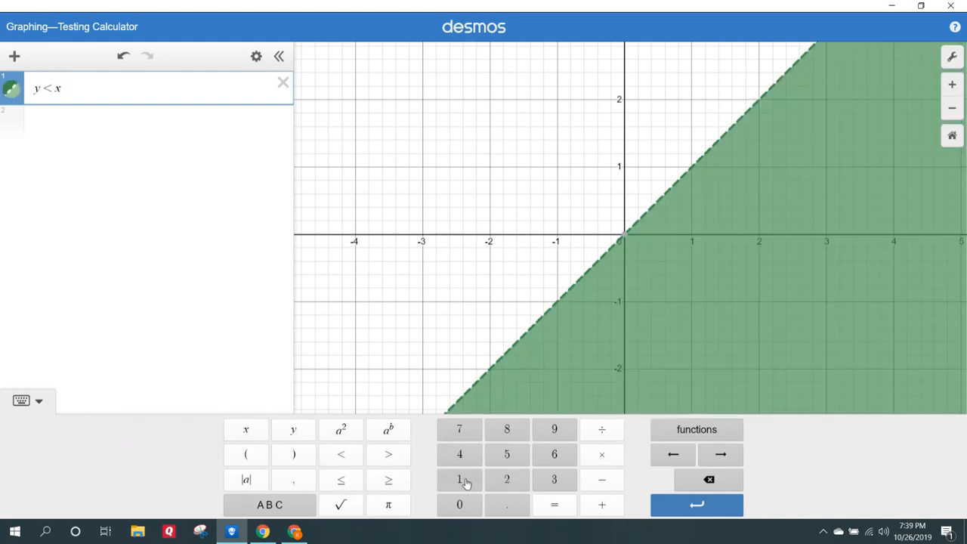
pyautogui.click(602, 505)
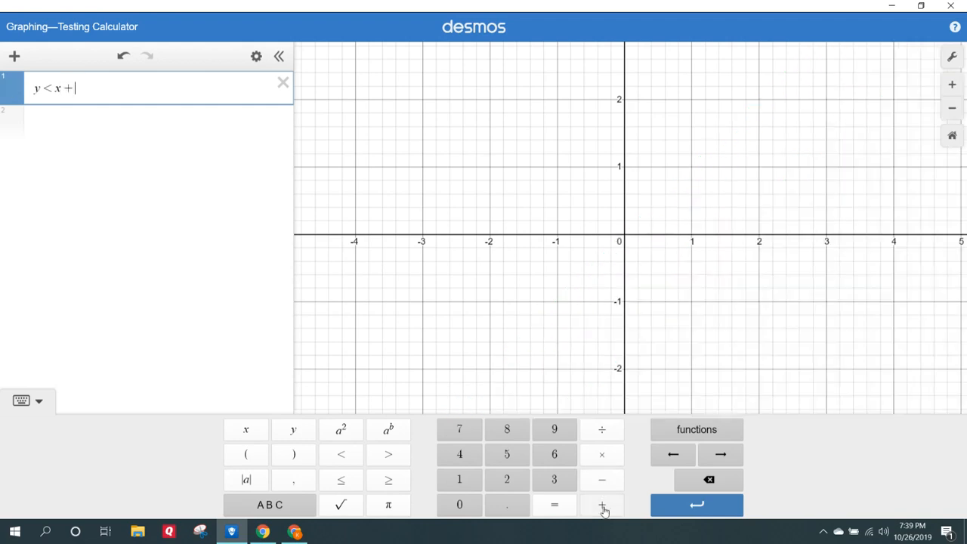
pyautogui.click(508, 480)
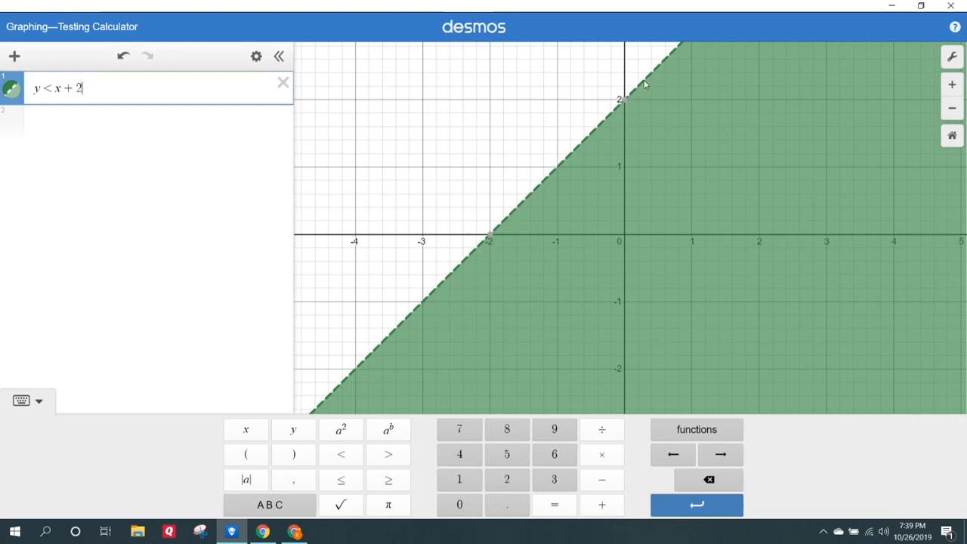
# Display the coordinates of the x-intercept and y-intercept on the boundary of y < x + 2
pyautogui.click(488, 240)
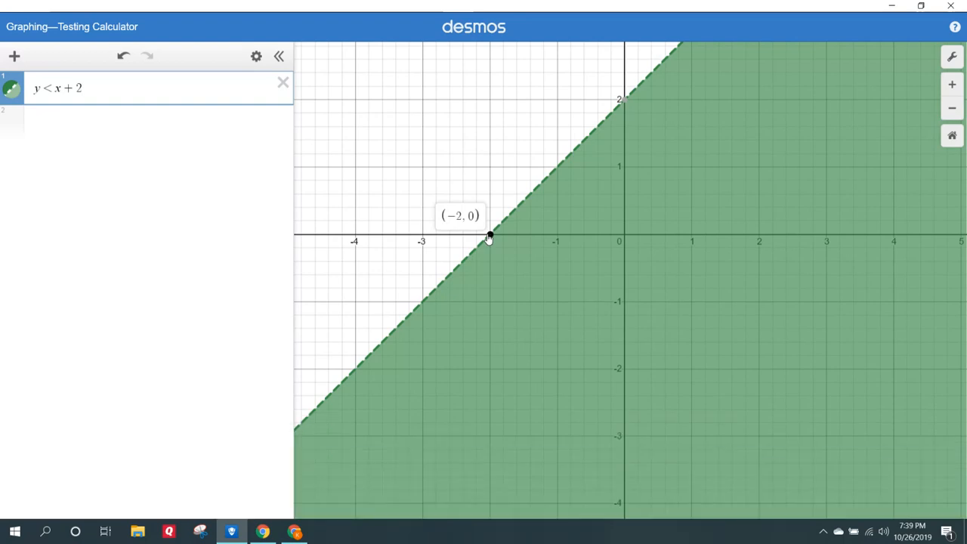
pyautogui.click(624, 102)
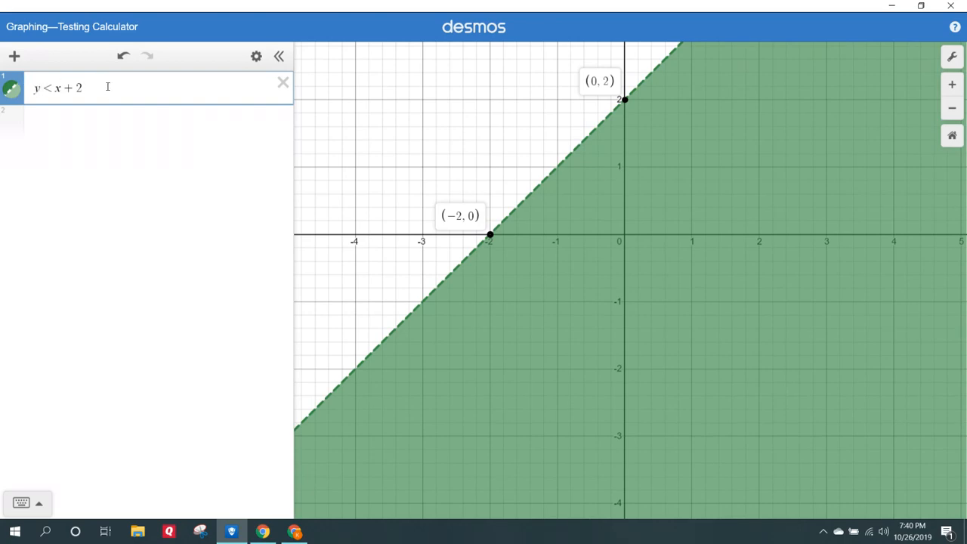
# Rewrite the inequality in standard form as 2x + y < 2
pyautogui.click(35, 88)
pyautogui.write('x ')
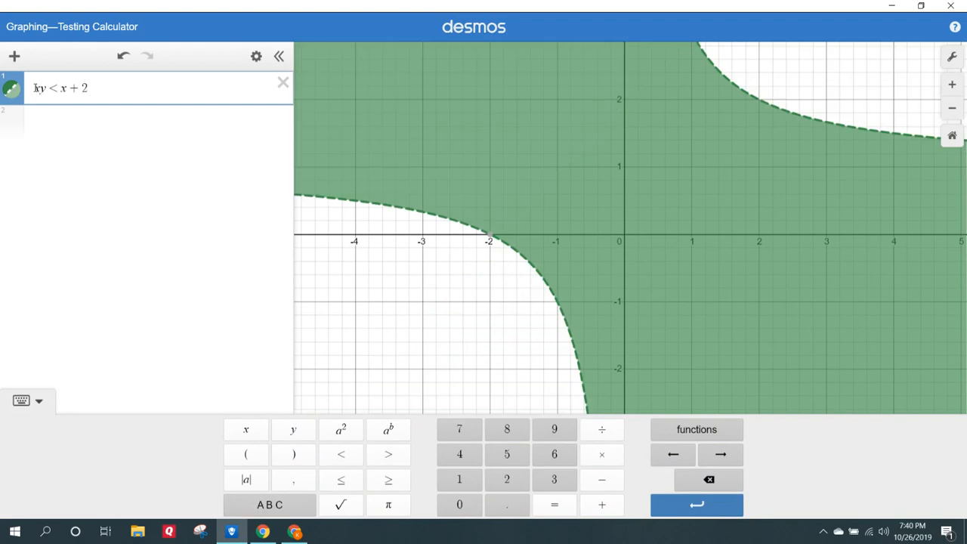
pyautogui.write('+')
pyautogui.press('BackSpace')
pyautogui.press('BackSpace')
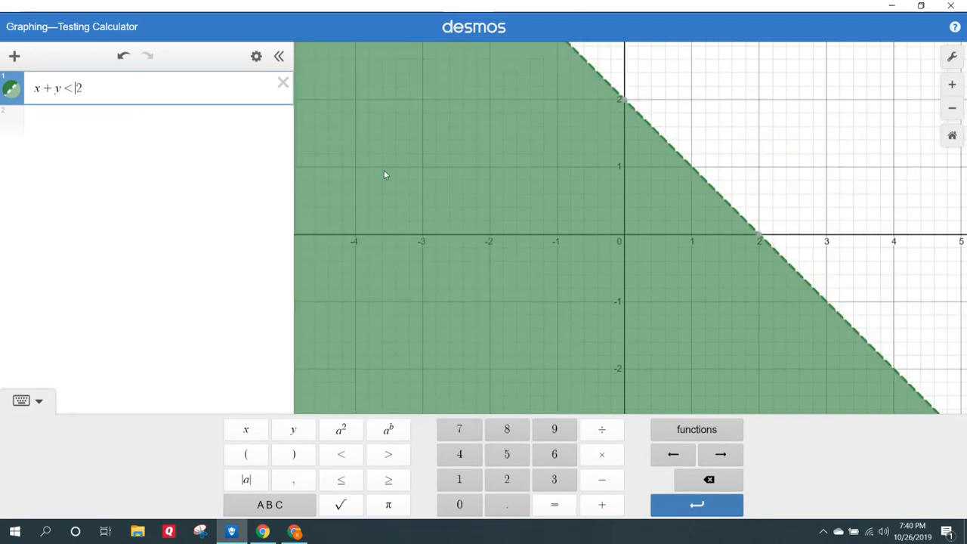
pyautogui.click(34, 89)
pyautogui.write('2')
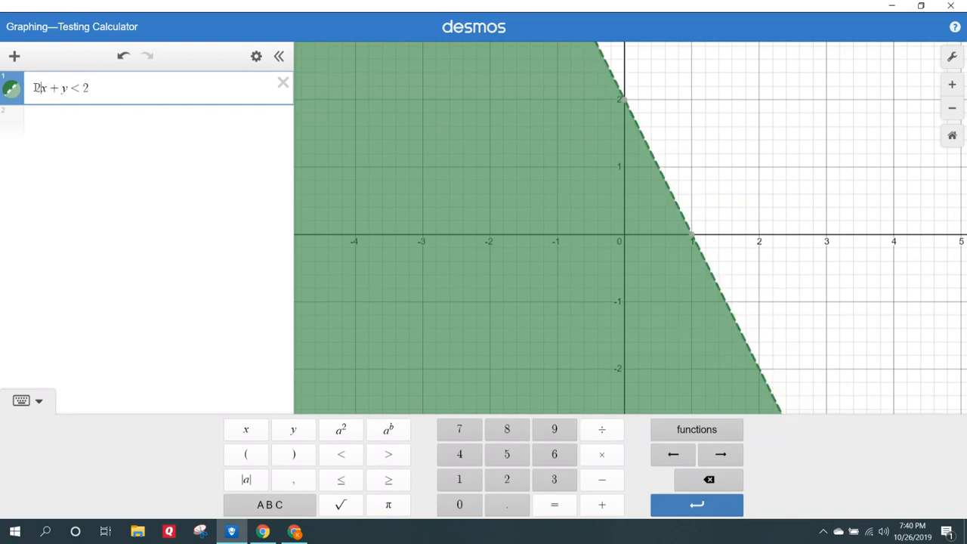
# Display the coordinates of both intercepts of the 2x + y < 2 boundary, and view the shaded region at a wider scale
pyautogui.click(693, 237)
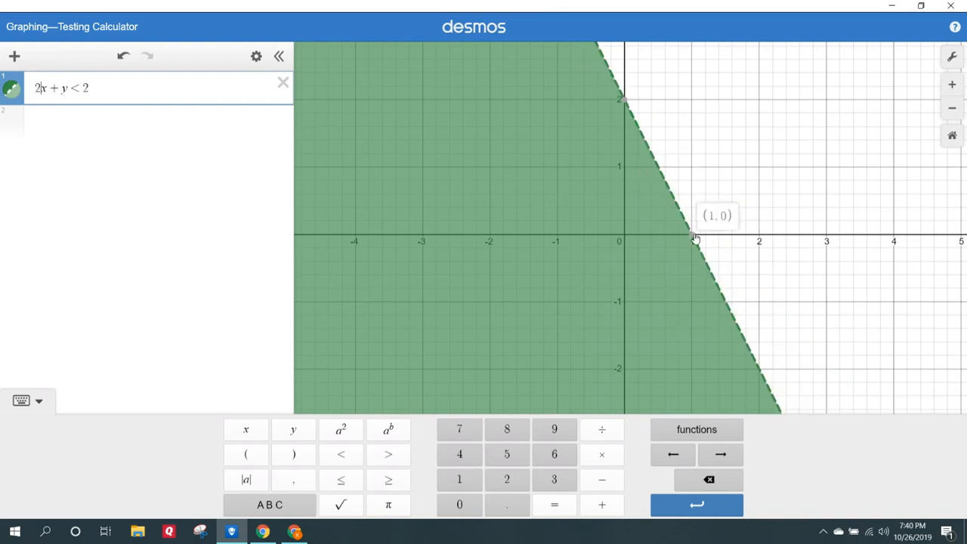
pyautogui.click(625, 100)
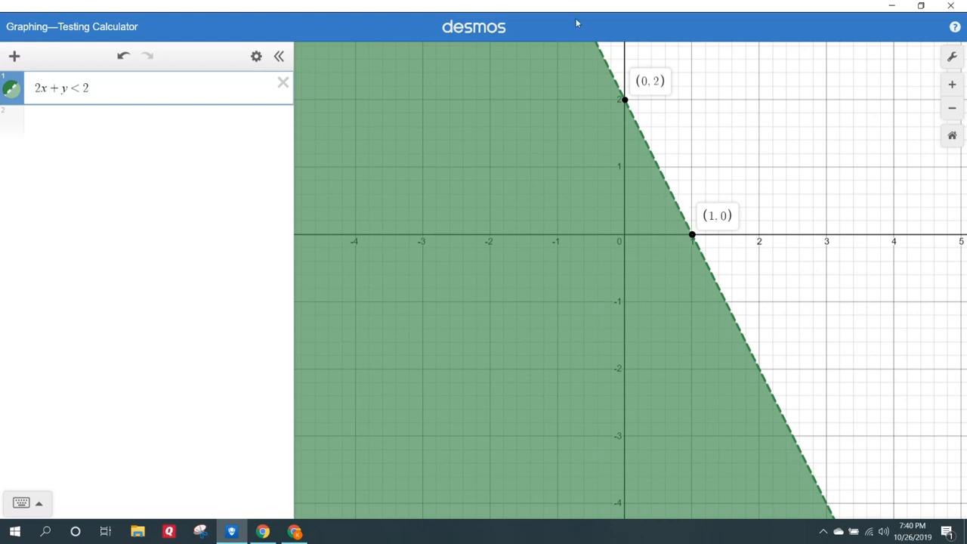
pyautogui.click(952, 109)
pyautogui.click(953, 109)
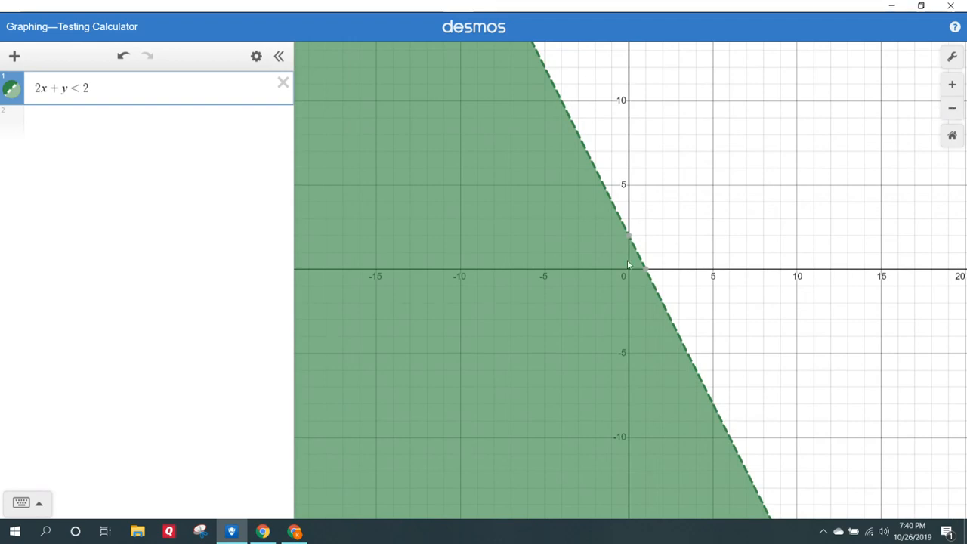
# Replace the inequality in the first expression line with the function f(x) = x² + 2 and view its graph at a wider scale
pyautogui.click(43, 507)
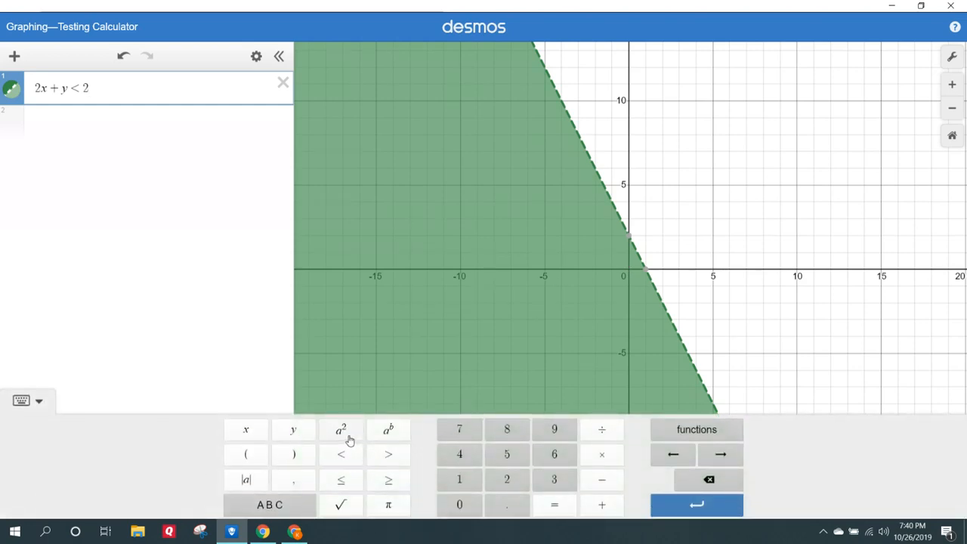
pyautogui.click(283, 83)
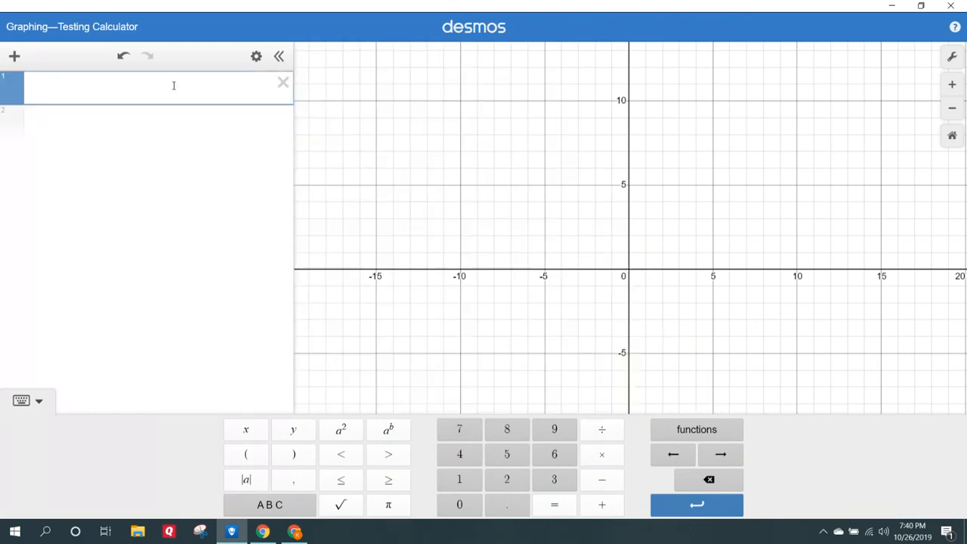
pyautogui.write('f(x) ')
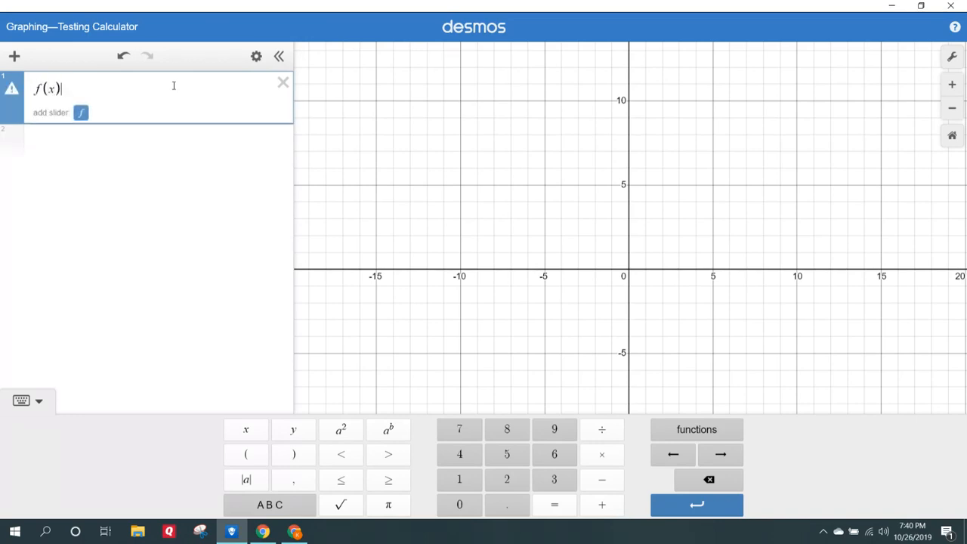
pyautogui.write('= x')
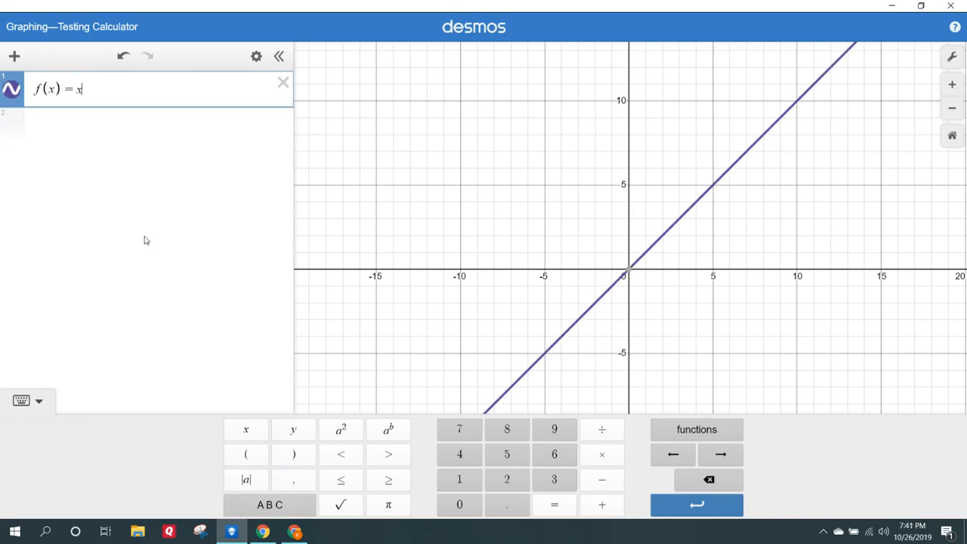
pyautogui.click(342, 430)
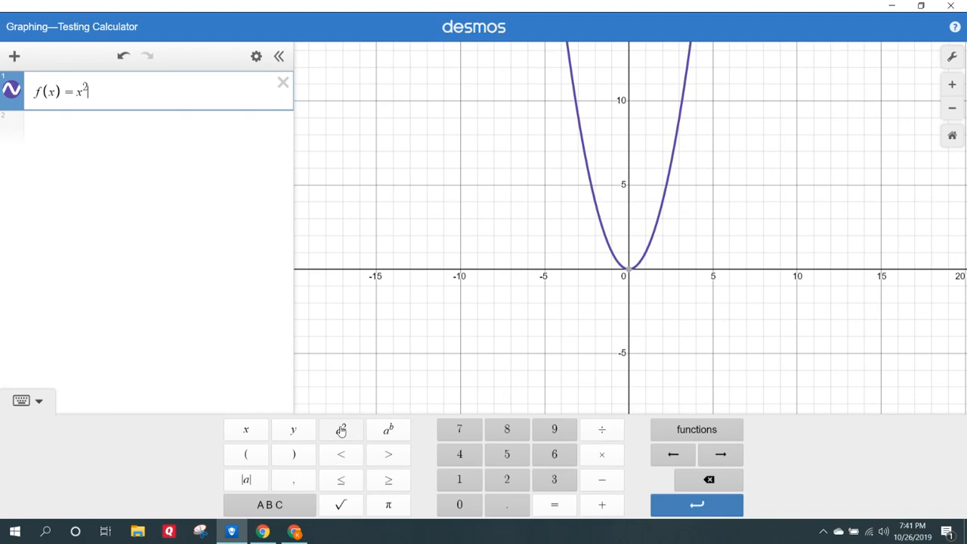
pyautogui.write('=')
pyautogui.press('BackSpace')
pyautogui.press('BackSpace')
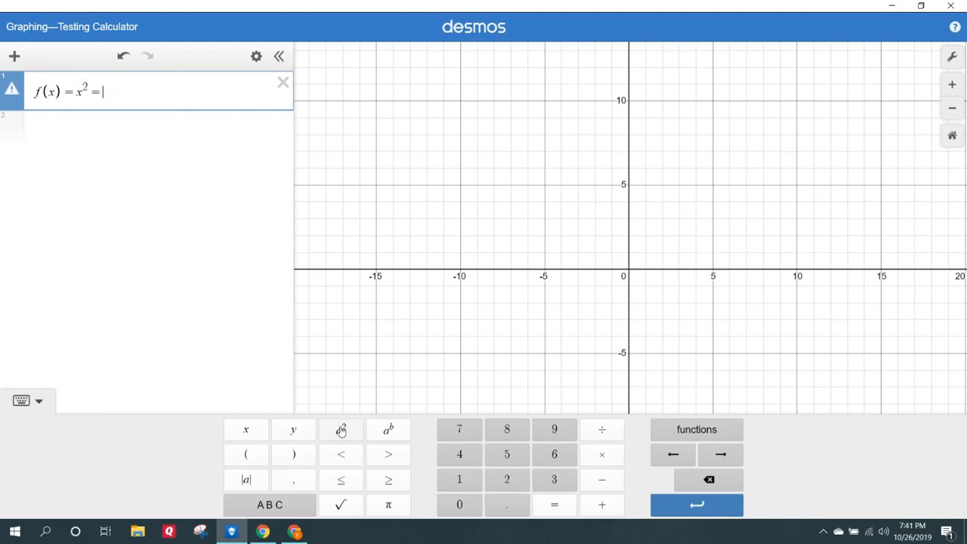
pyautogui.write('+2')
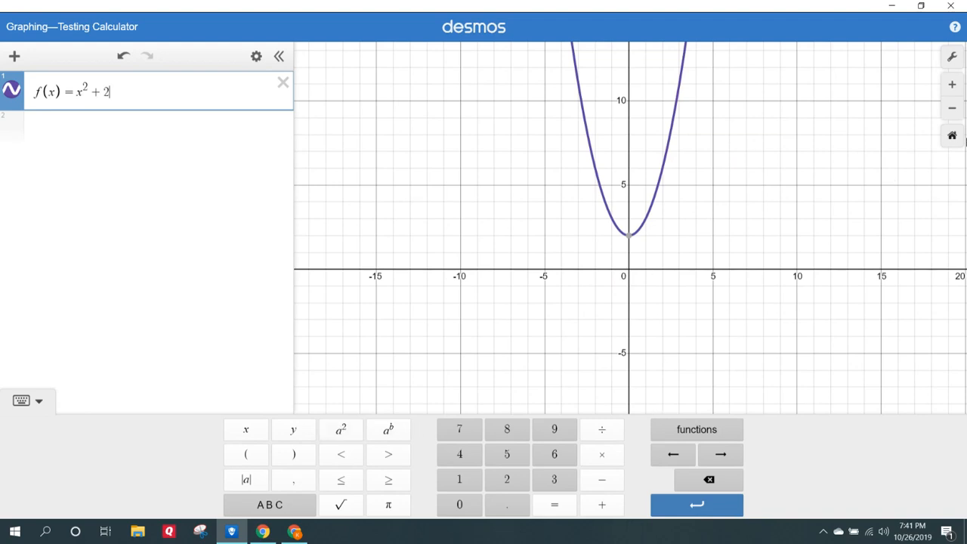
pyautogui.click(953, 108)
pyautogui.click(953, 109)
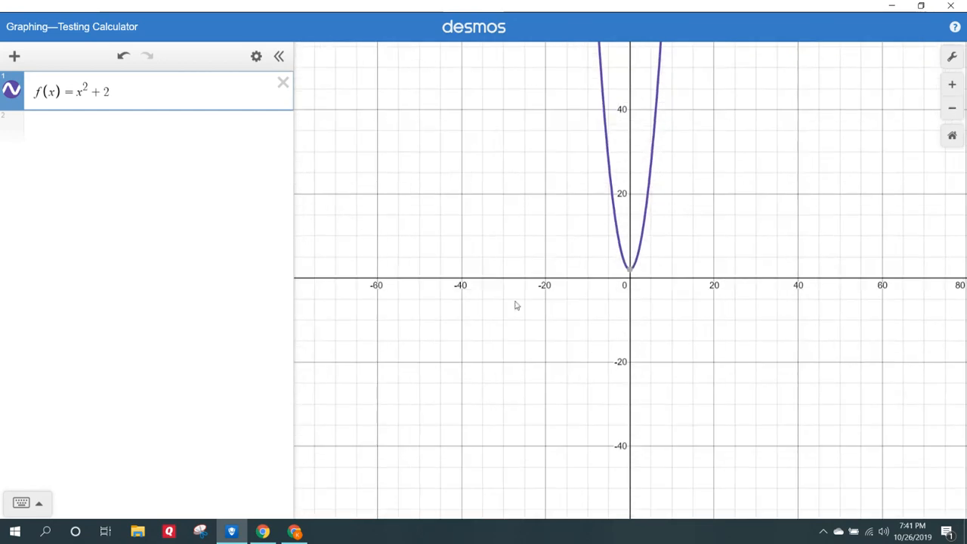
# Change the exponent of x in the function to 3, keeping the + 2 term
pyautogui.click(34, 503)
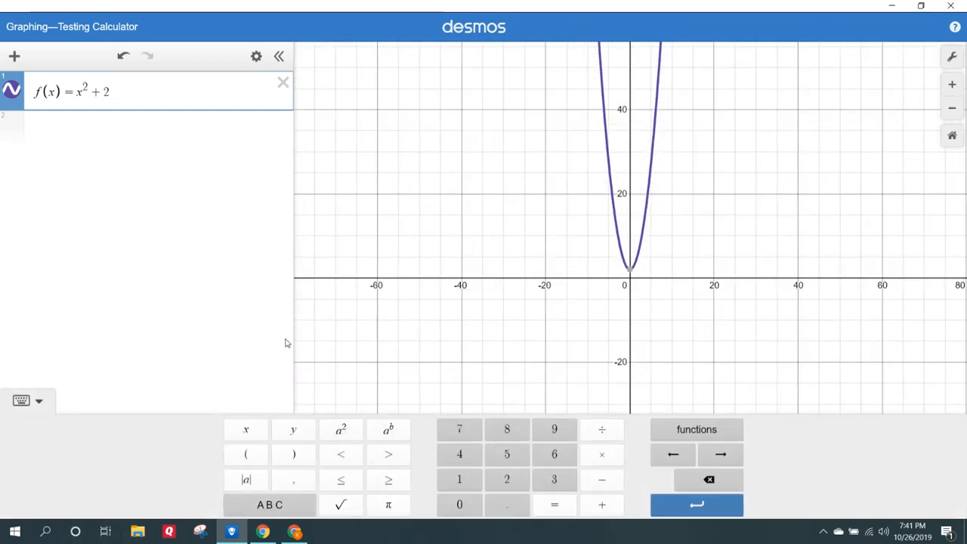
pyautogui.click(87, 88)
pyautogui.press('BackSpace')
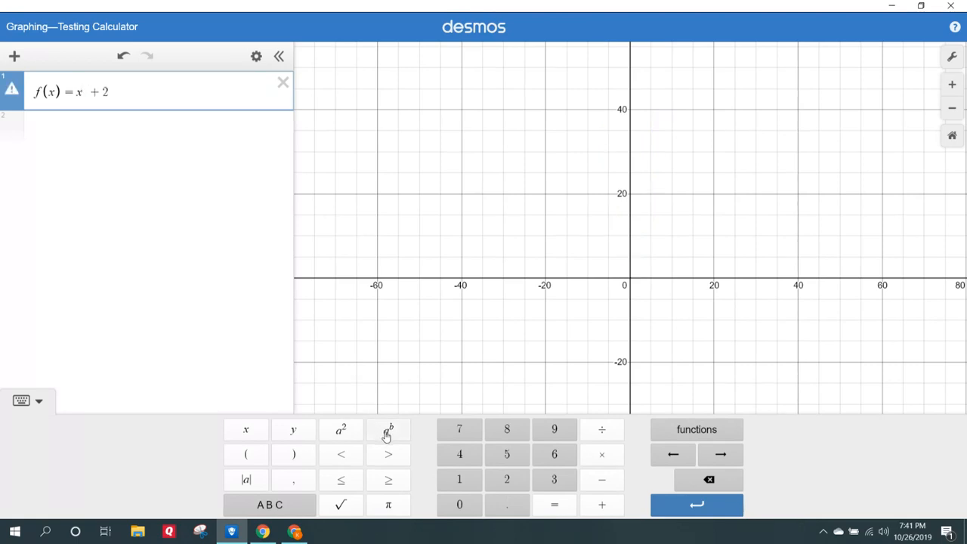
pyautogui.write('3')
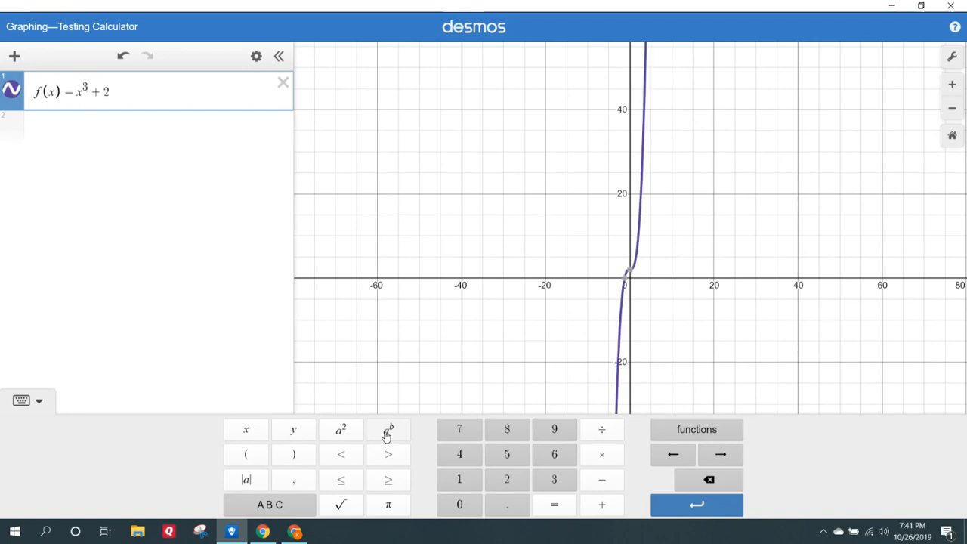
# Change the exponent of x to 6, inspect the graph at a much wider scale, and restore the default graph view
pyautogui.press('BackSpace')
pyautogui.write('6')
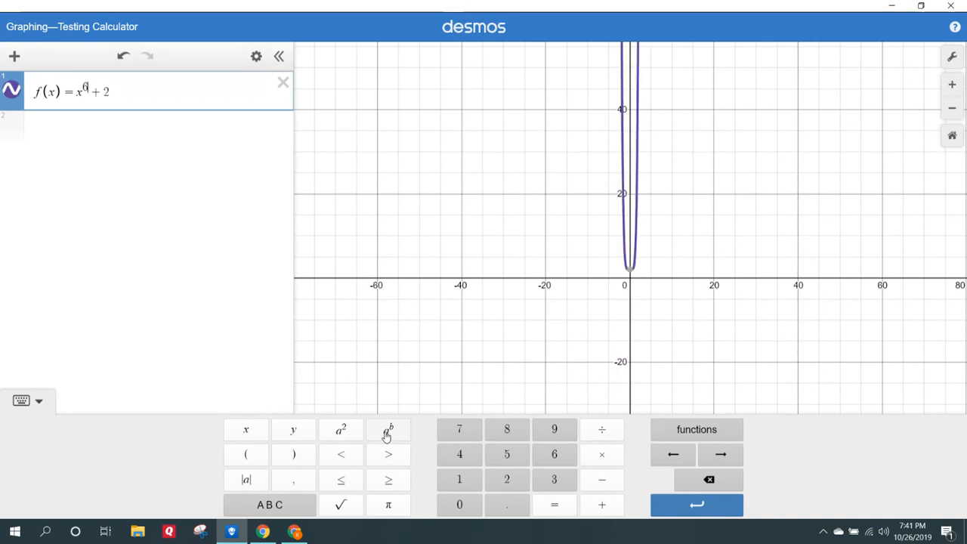
pyautogui.click(952, 112)
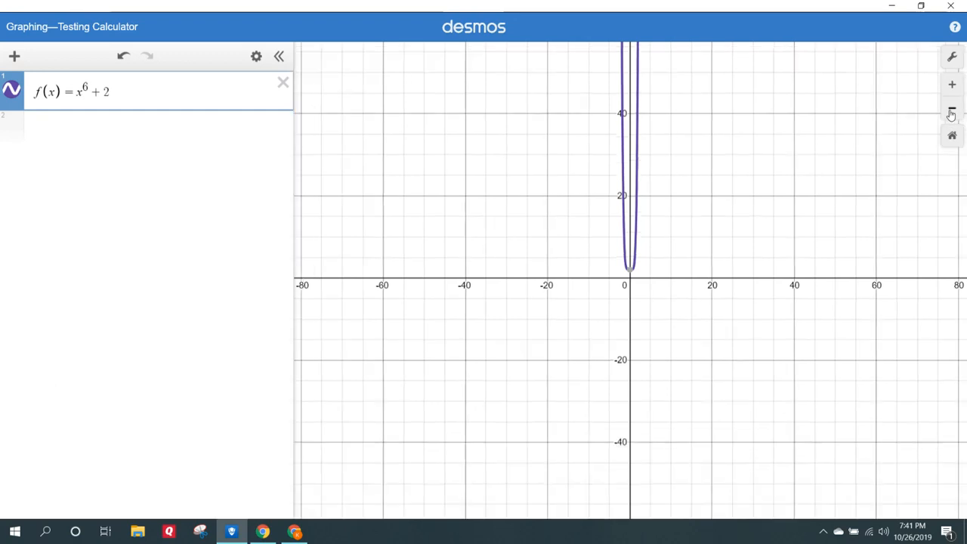
pyautogui.click(952, 111)
pyautogui.click(952, 112)
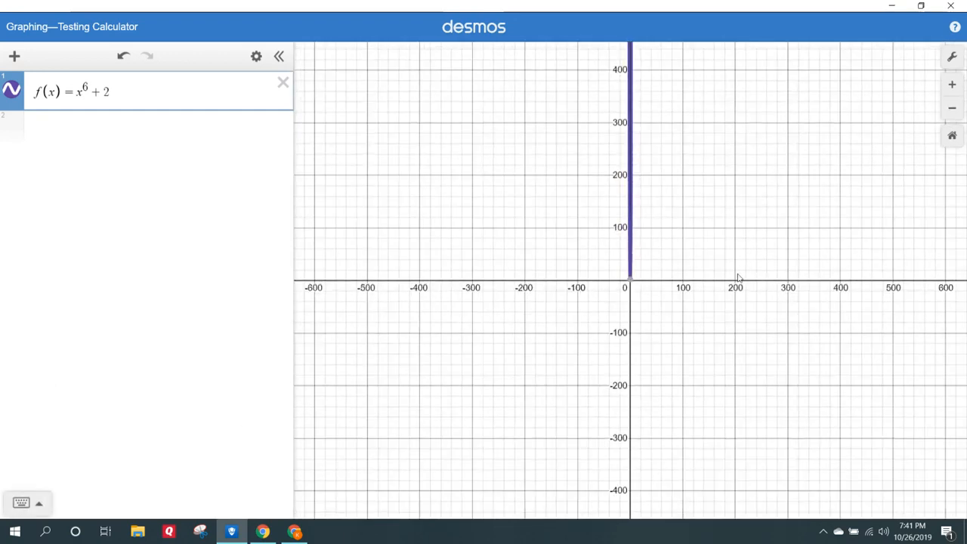
pyautogui.click(952, 137)
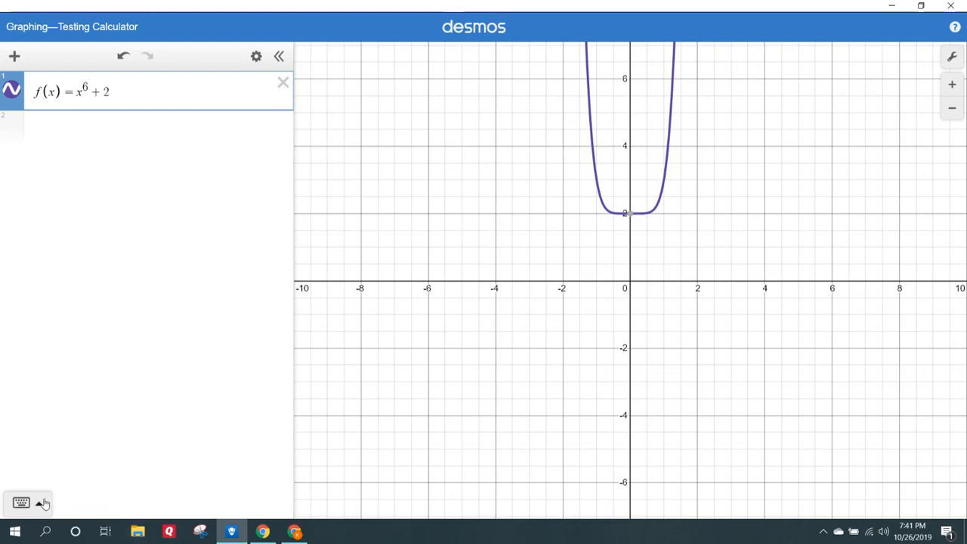
# Examine the on-screen keypad's built-in functions in the Trig, Stats, Dist and Misc categories, then close the function list
pyautogui.click(21, 503)
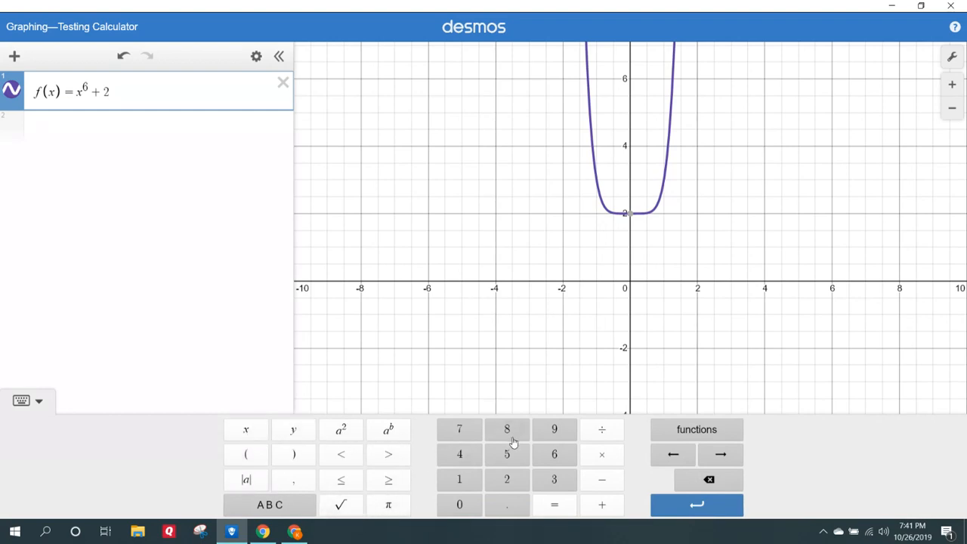
pyautogui.click(686, 431)
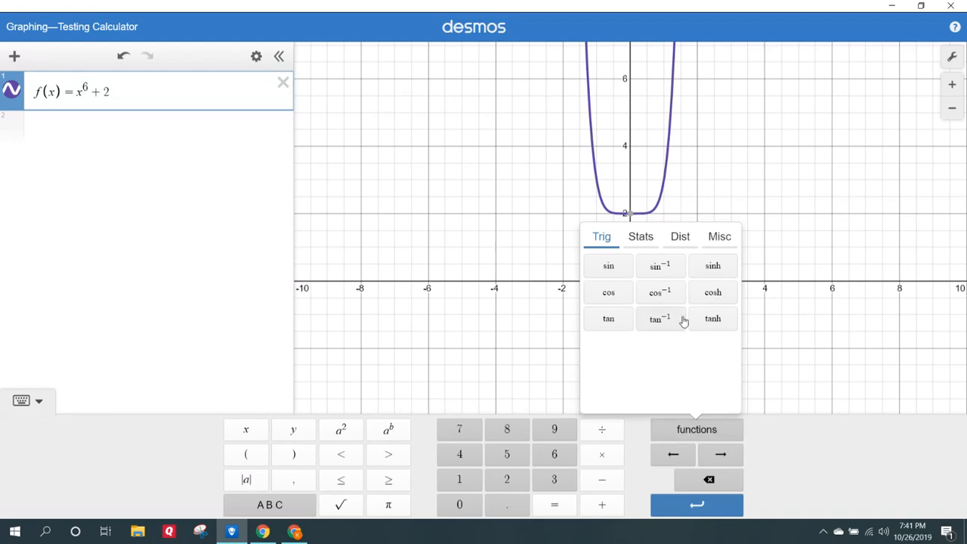
pyautogui.click(637, 238)
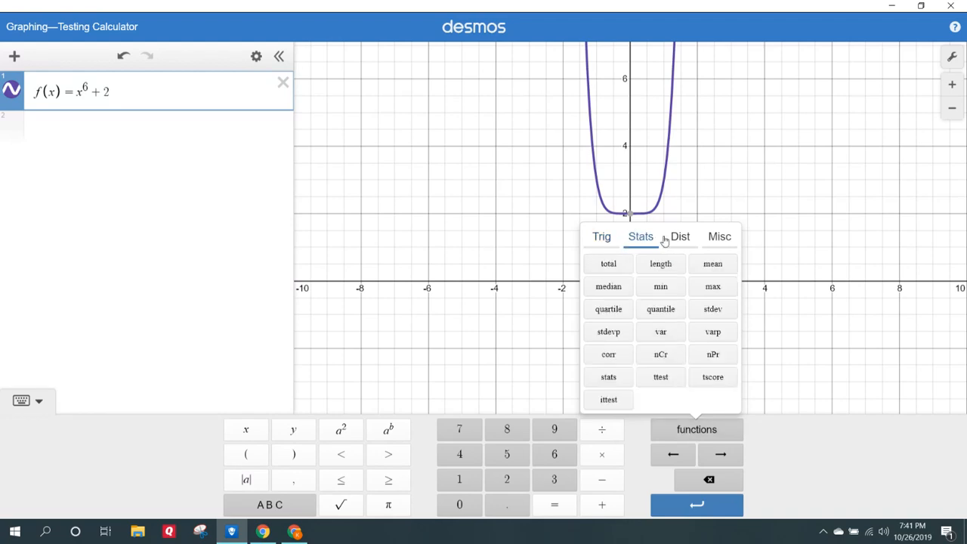
pyautogui.click(681, 237)
pyautogui.click(717, 237)
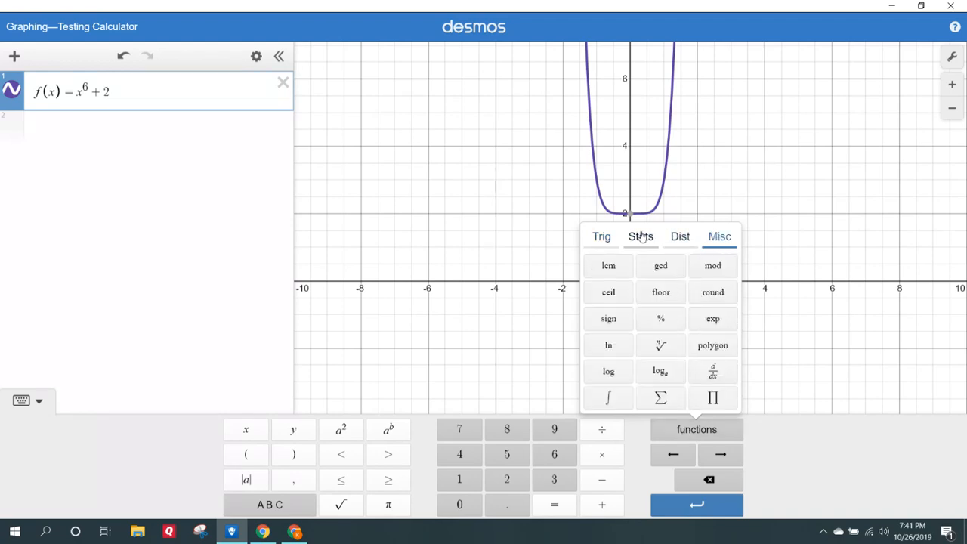
pyautogui.click(601, 237)
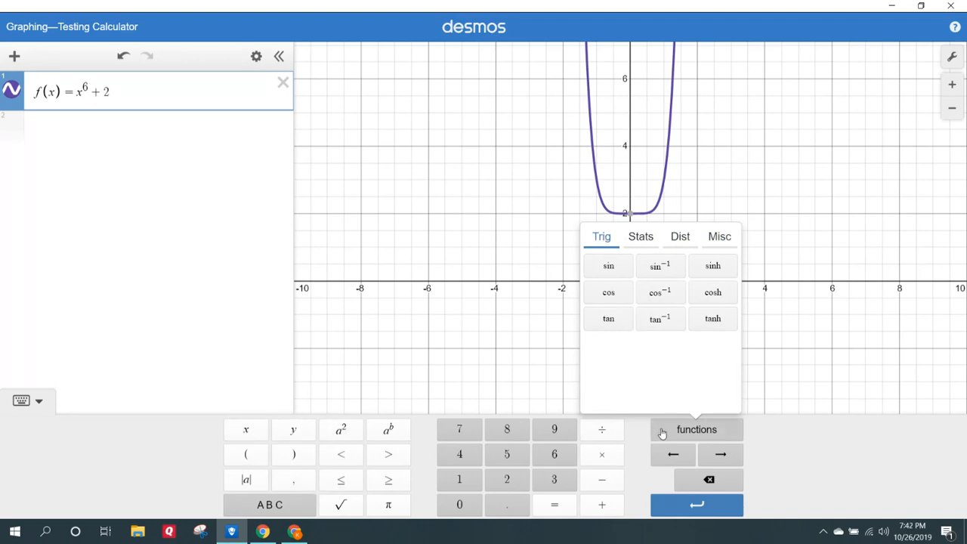
pyautogui.click(662, 432)
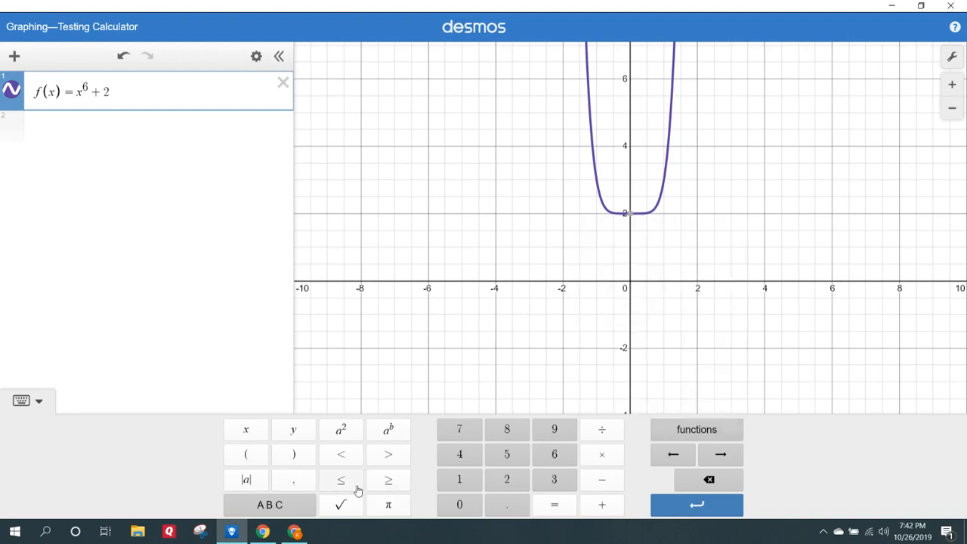